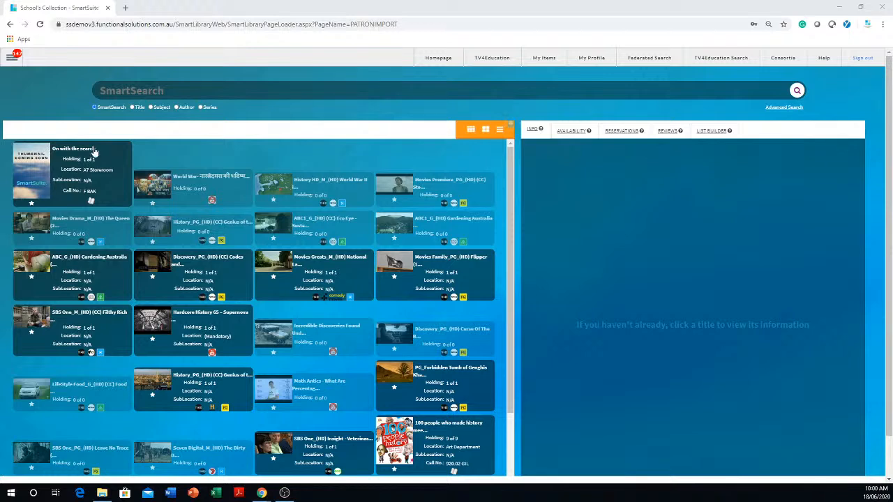
# Open Patron Management and advance through the patron records to the student in classgrade 12.
pyautogui.click(11, 60)
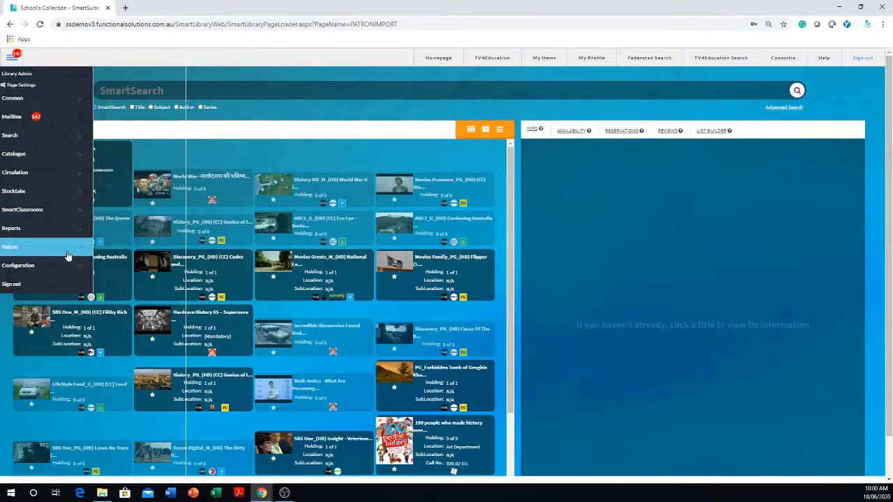
pyautogui.click(68, 253)
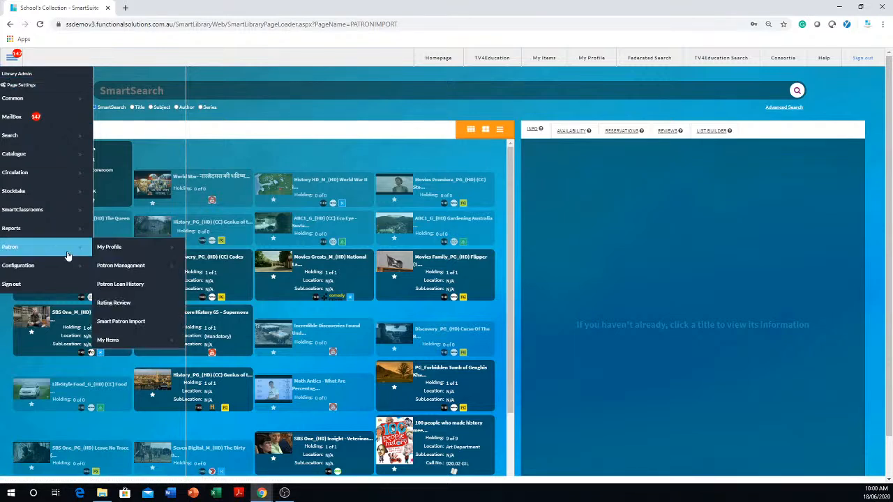
pyautogui.click(140, 267)
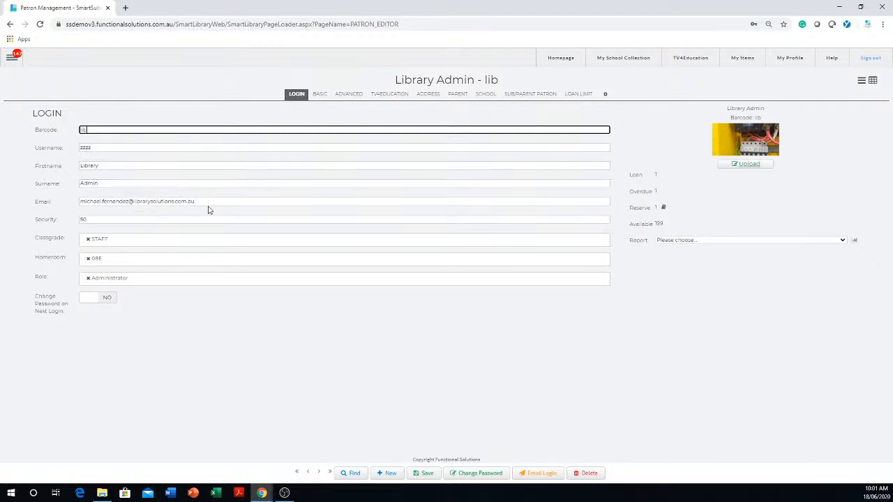
pyautogui.click(318, 474)
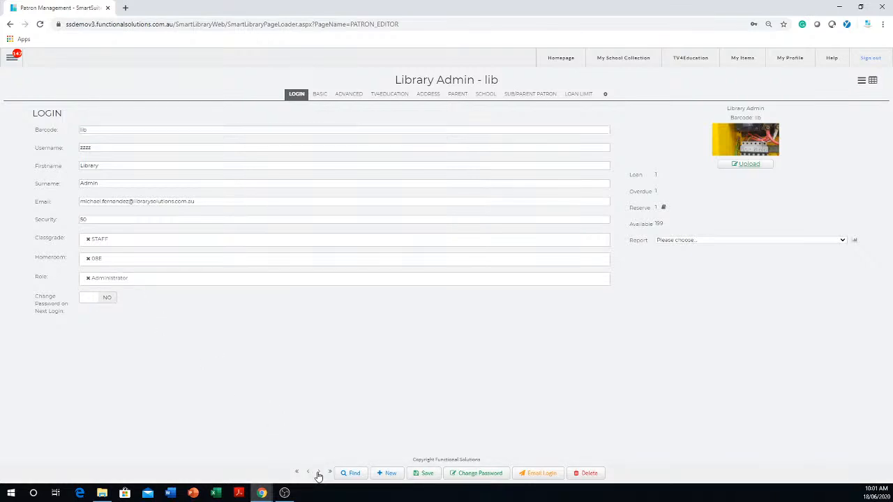
pyautogui.click(318, 473)
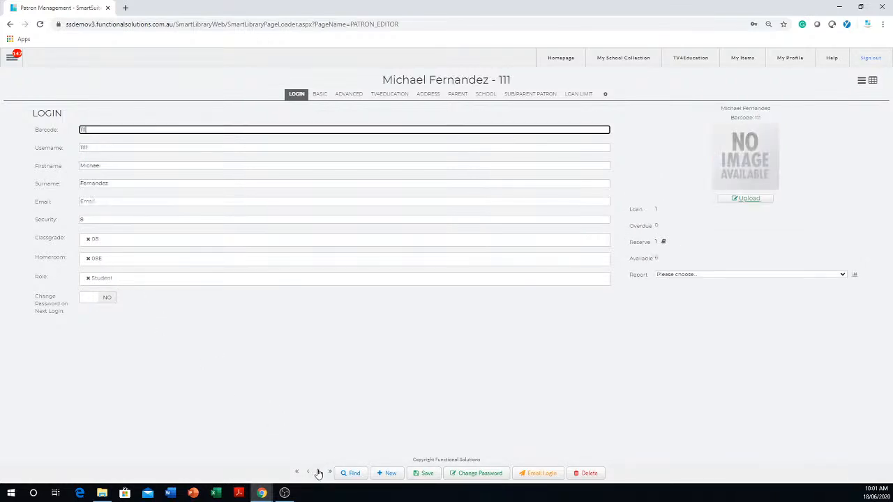
pyautogui.click(318, 474)
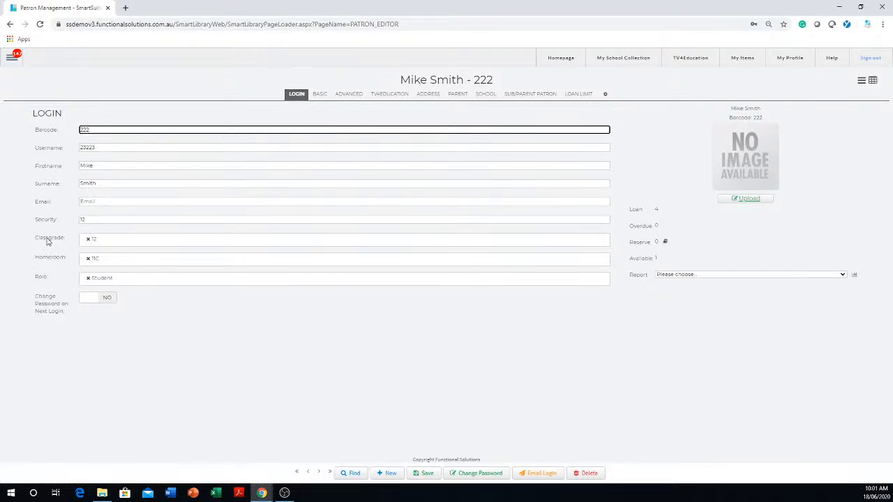
# Examine the student's Classgrade options and the Can borrow setting in the advanced details.
pyautogui.click(122, 244)
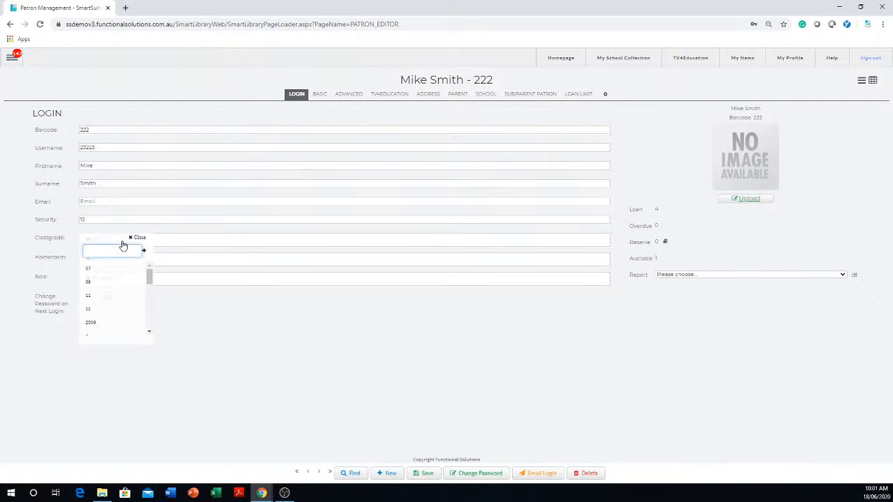
pyautogui.click(255, 361)
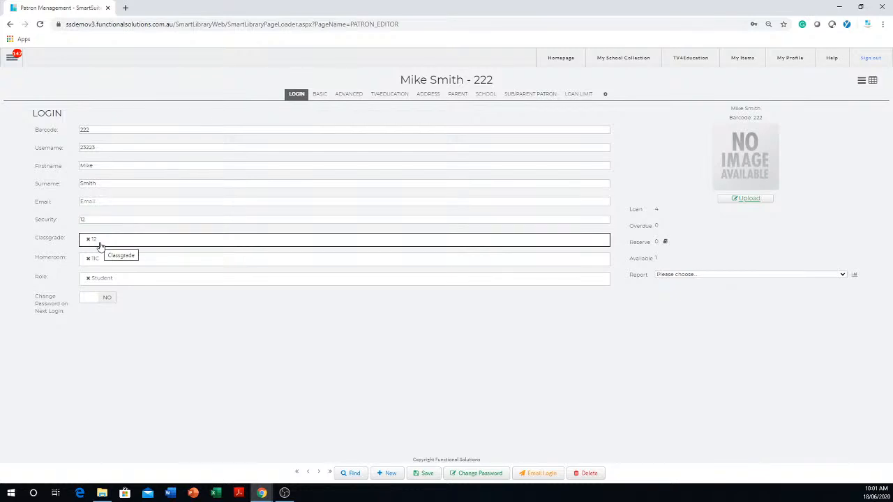
pyautogui.click(347, 96)
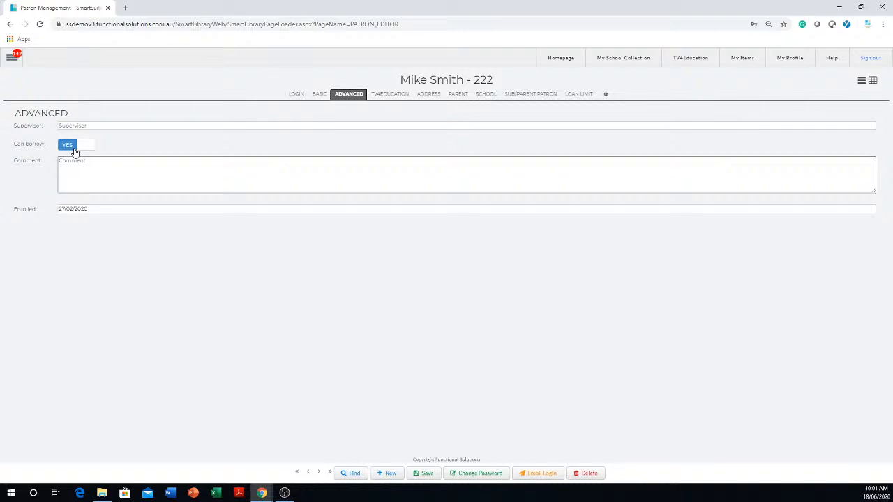
pyautogui.click(296, 96)
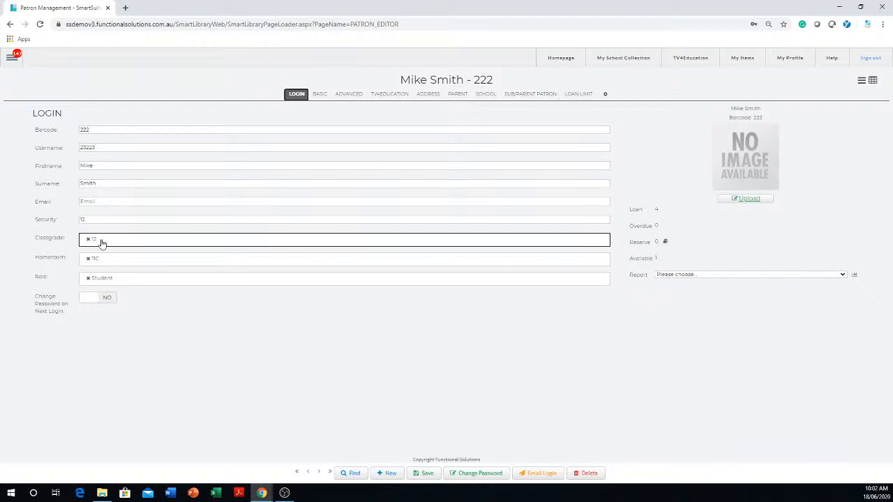
# Review the student's loan limit settings, including the per-media limit row, and compare them with the login details.
pyautogui.click(589, 99)
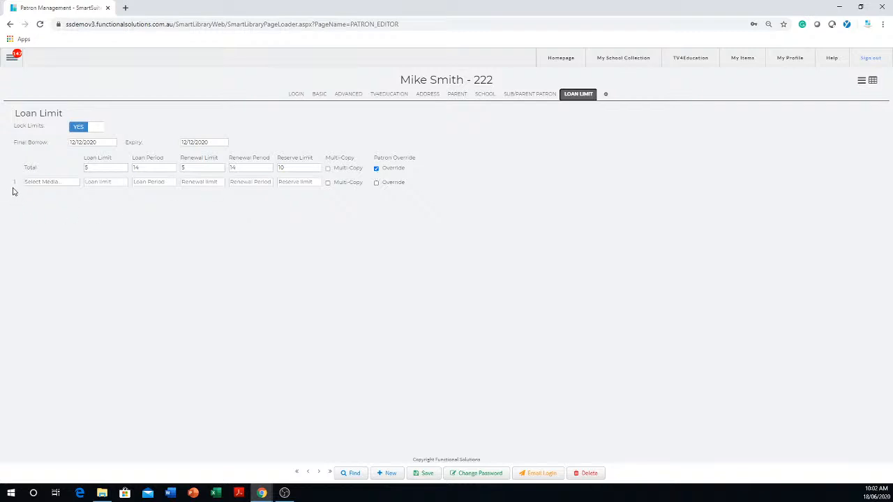
pyautogui.click(59, 185)
pyautogui.click(43, 185)
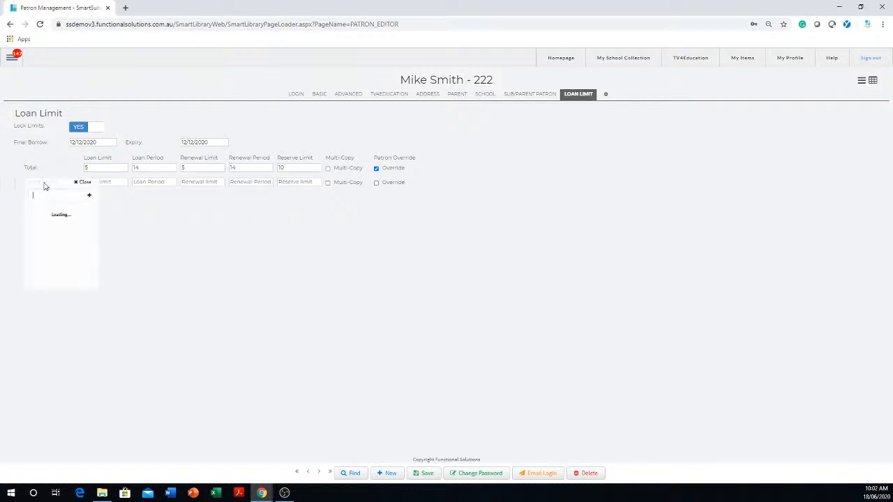
pyautogui.click(176, 256)
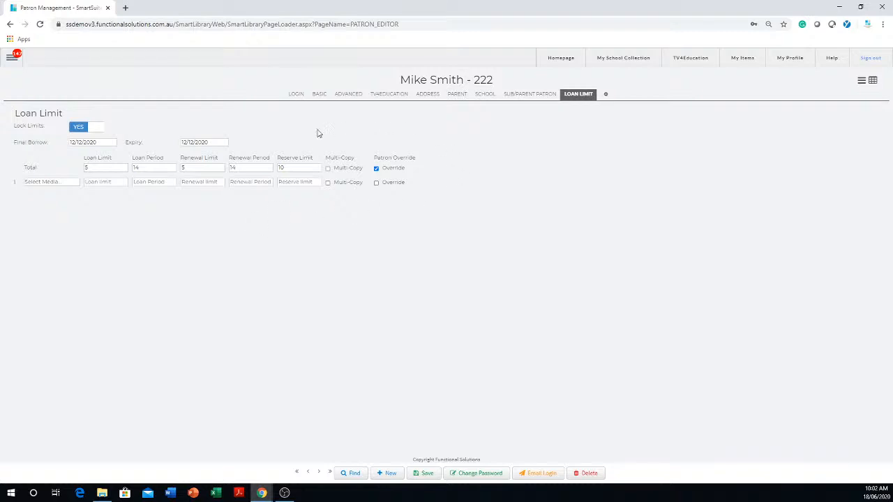
pyautogui.moveTo(211, 133); pyautogui.dragTo(71, 199)
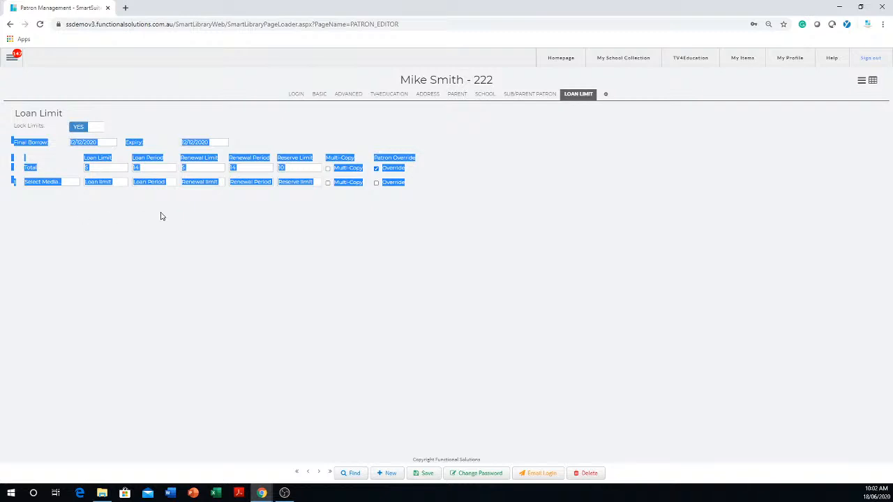
pyautogui.click(314, 211)
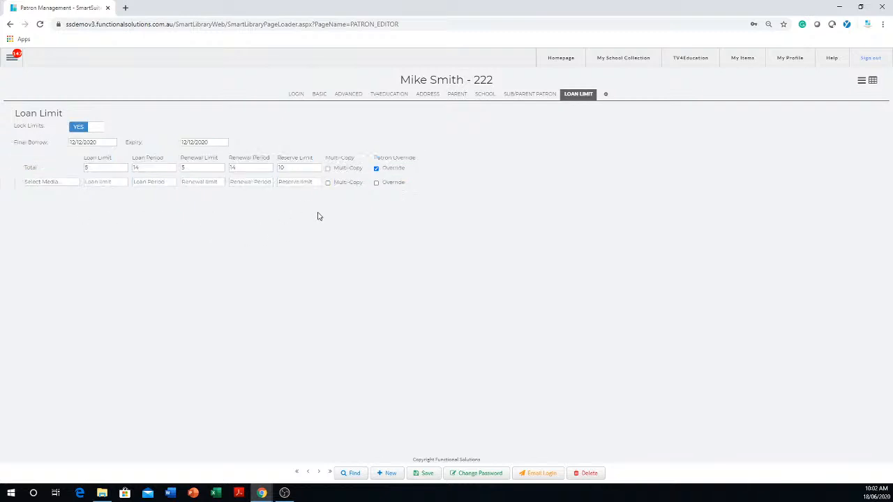
pyautogui.click(297, 97)
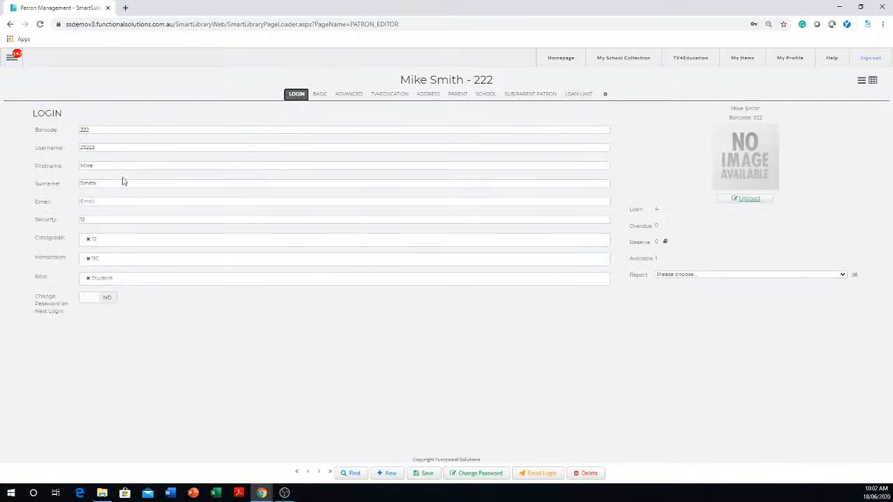
pyautogui.click(577, 97)
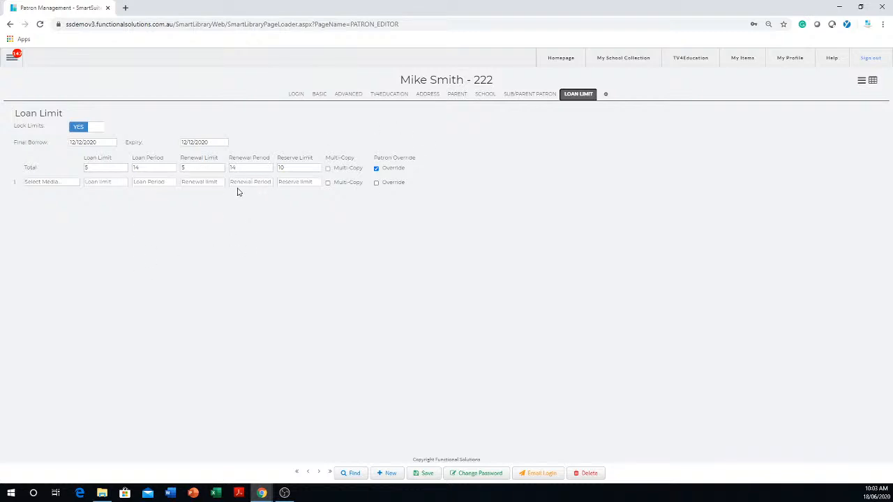
# Turn off Lock Limits and set the student's total Loan Limit to 8, Loan Period to 28 and Renewal Limit to 8.
pyautogui.click(98, 129)
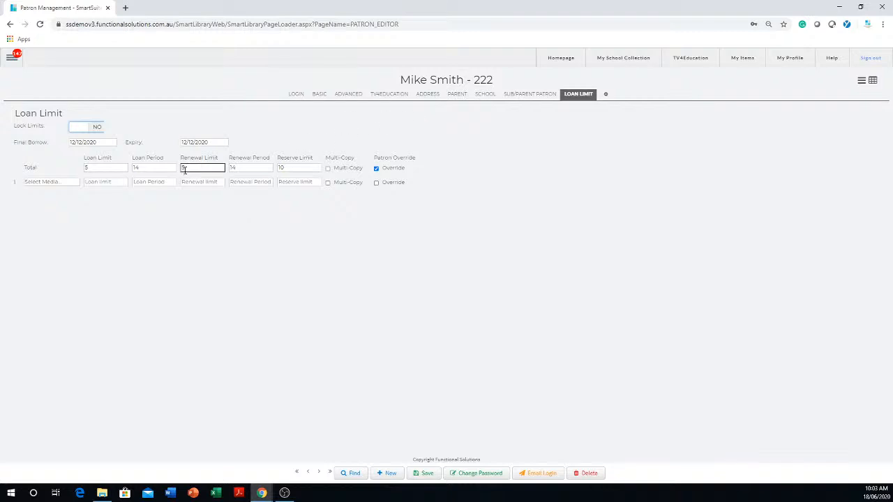
pyautogui.click(120, 169)
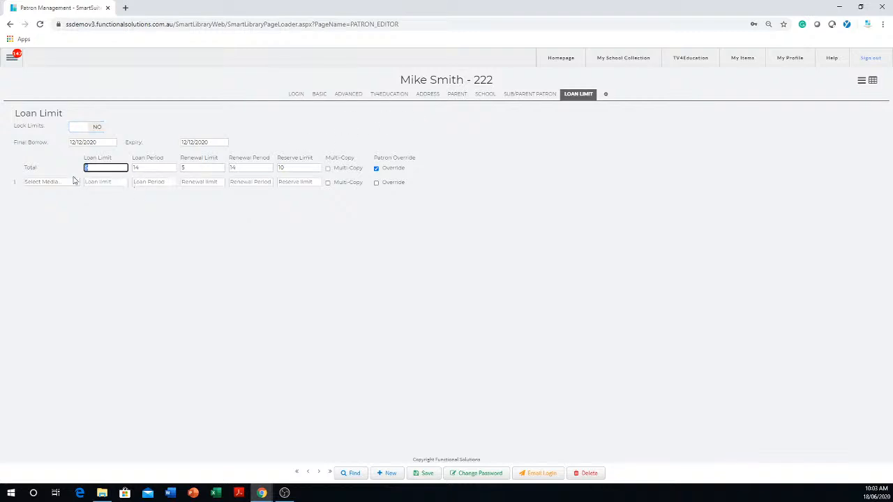
pyautogui.write('8')
pyautogui.click(162, 169)
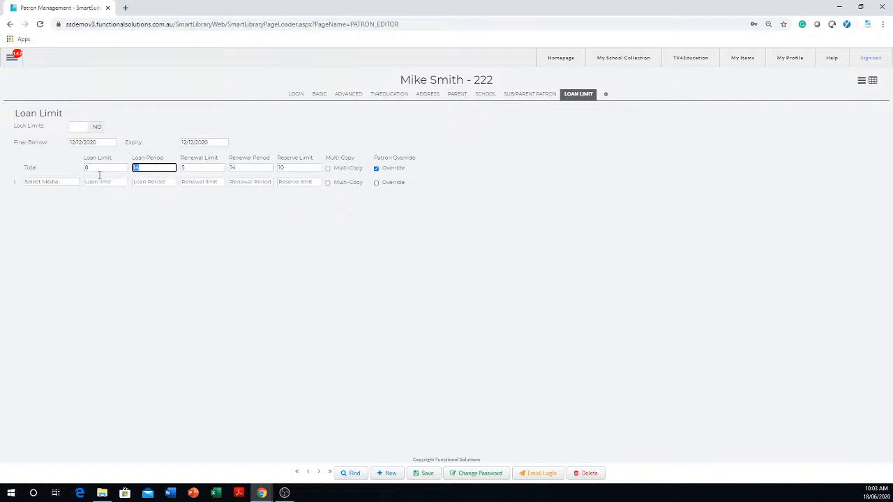
pyautogui.write('28')
pyautogui.click(198, 169)
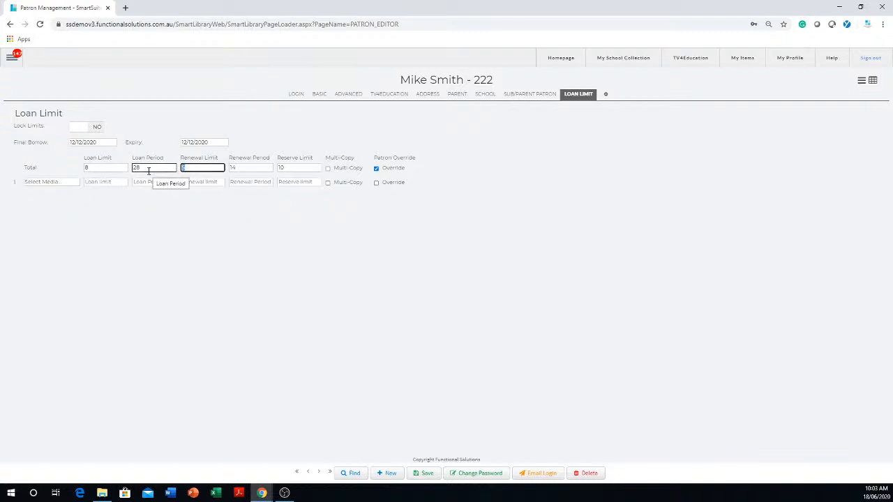
pyautogui.write('8')
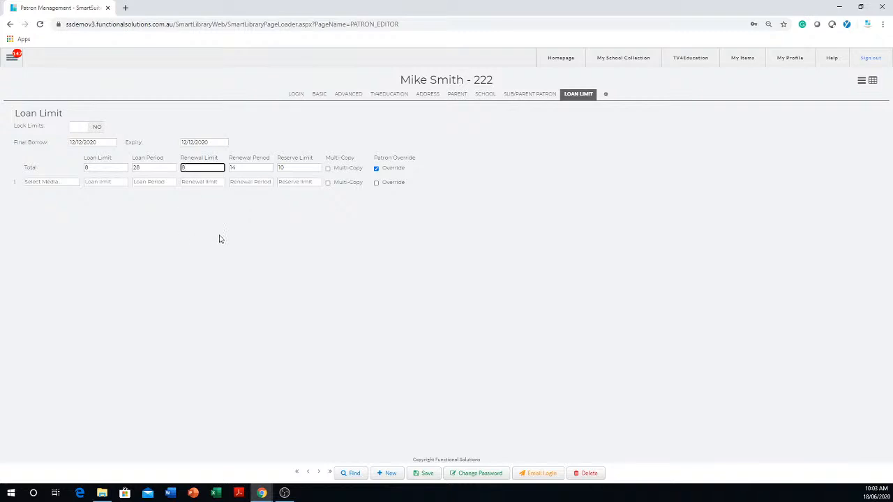
# Check the student's Classgrade in the login details against the total Loan Limit and Loan Period.
pyautogui.click(292, 95)
pyautogui.click(173, 146)
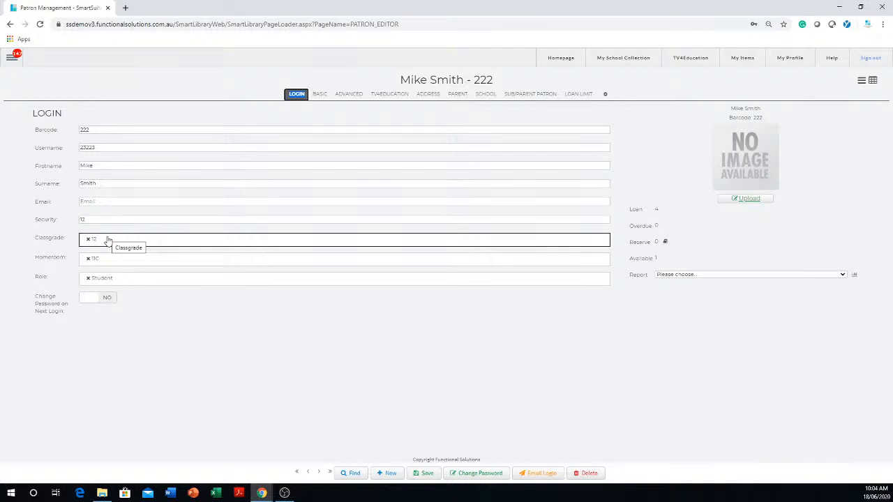
pyautogui.click(576, 94)
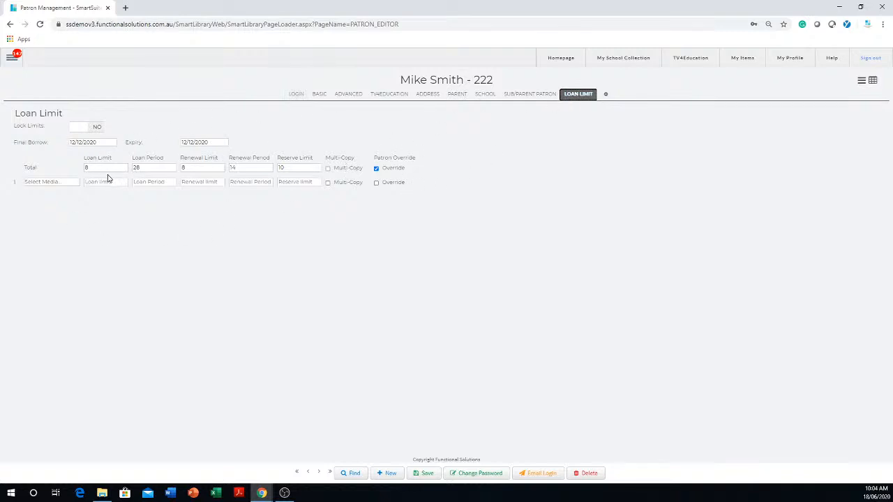
pyautogui.click(106, 168)
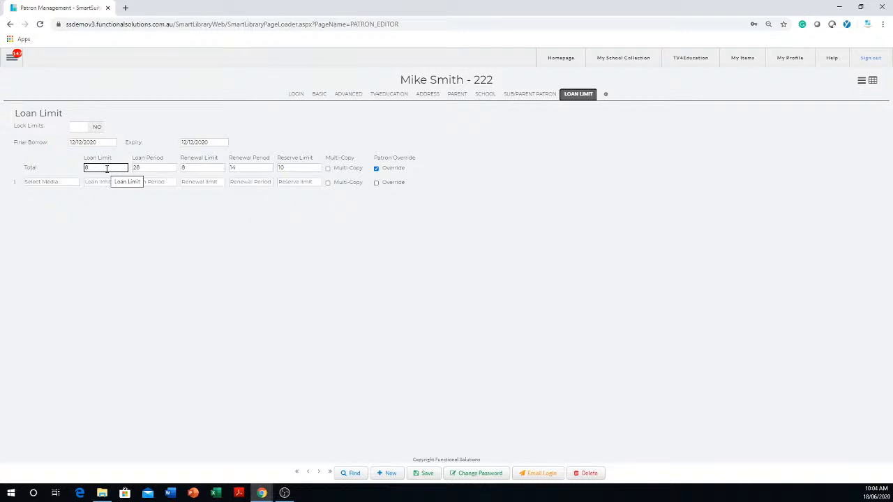
pyautogui.click(159, 168)
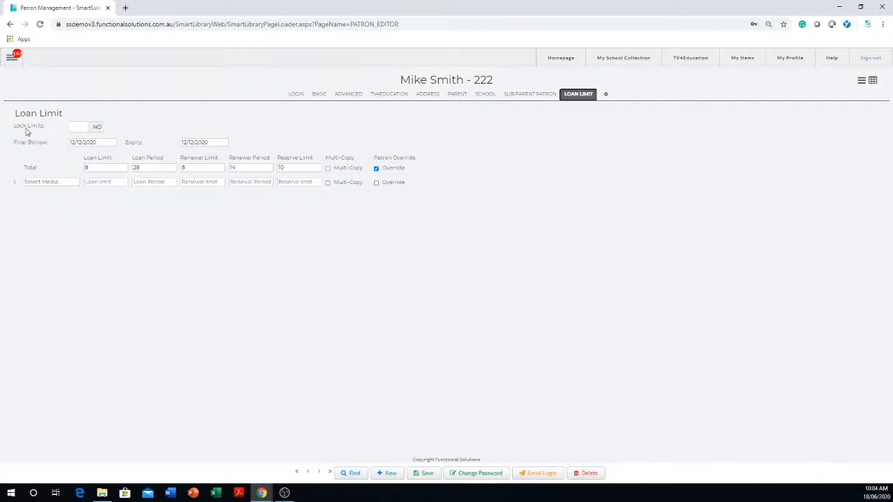
# Turn on Lock Limits and set the total Loan Limit to 1, Loan Period to 7, Renewal Limit to 1 and Renewal Period to 7.
pyautogui.click(98, 130)
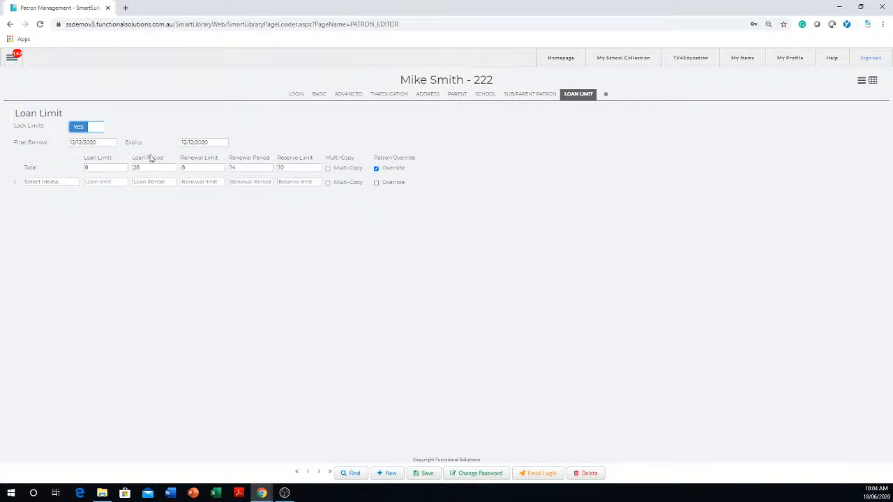
pyautogui.click(118, 167)
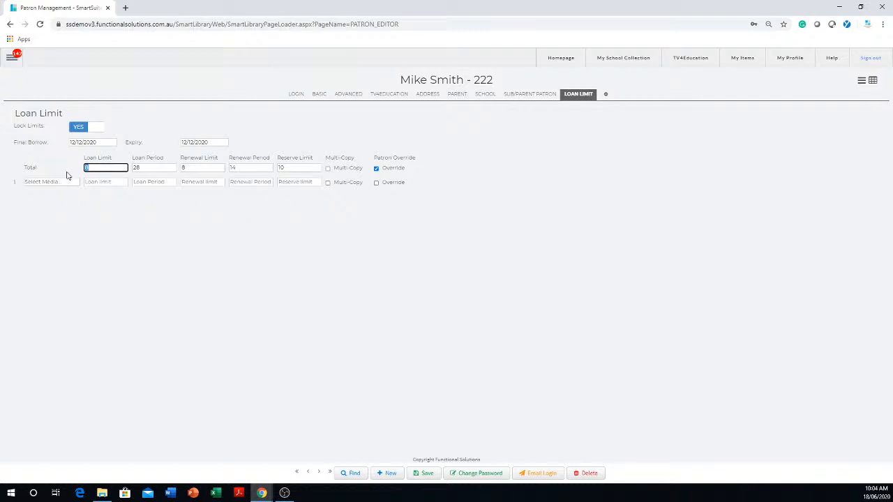
pyautogui.write('1')
pyautogui.click(150, 168)
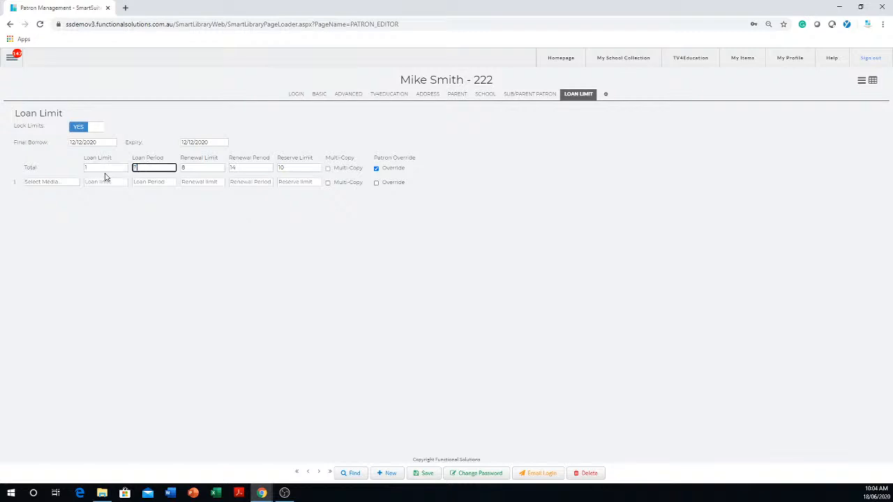
pyautogui.press('Tab')
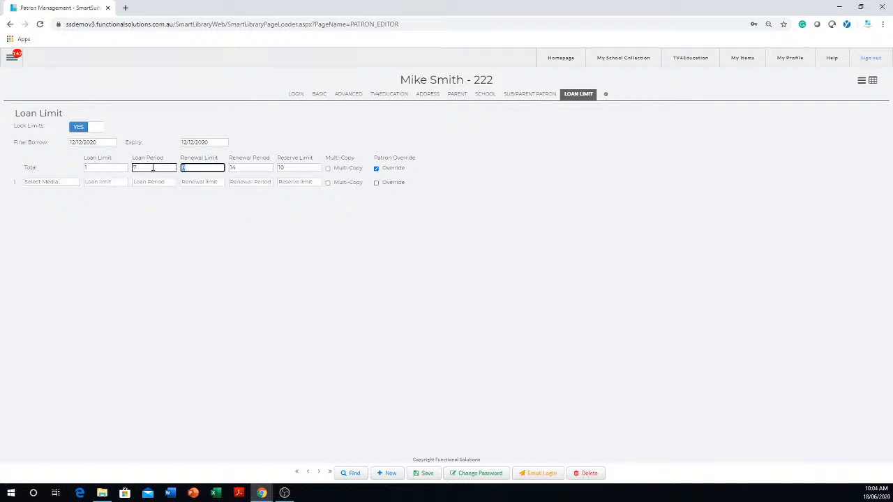
pyautogui.write('1')
pyautogui.press('Tab')
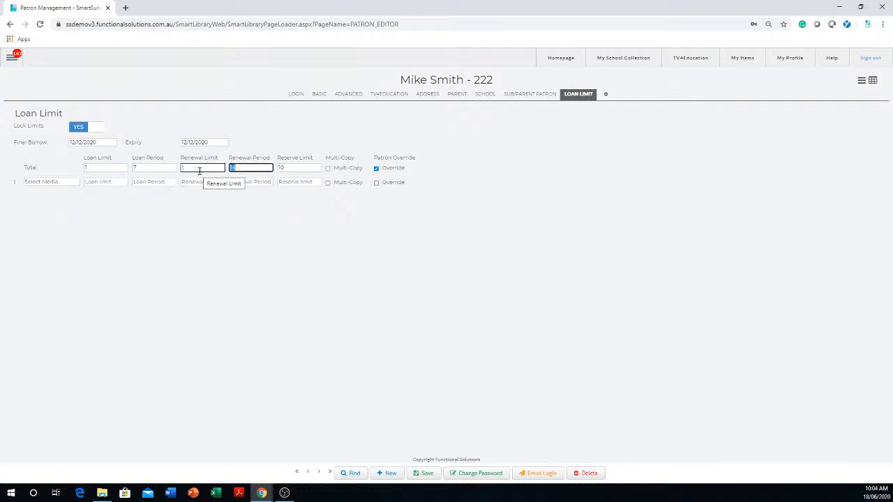
pyautogui.write('7')
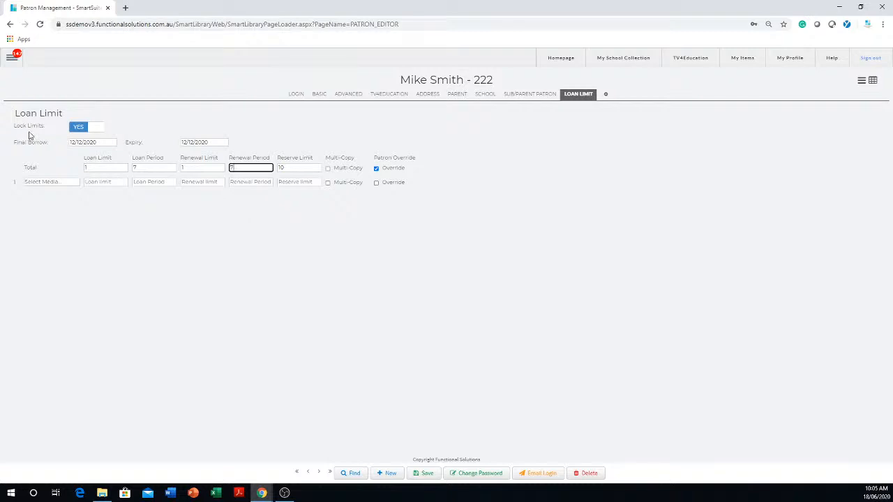
# Check the student's Classgrade in the login details and list the Classgrade entries in the Authority Editor.
pyautogui.click(299, 96)
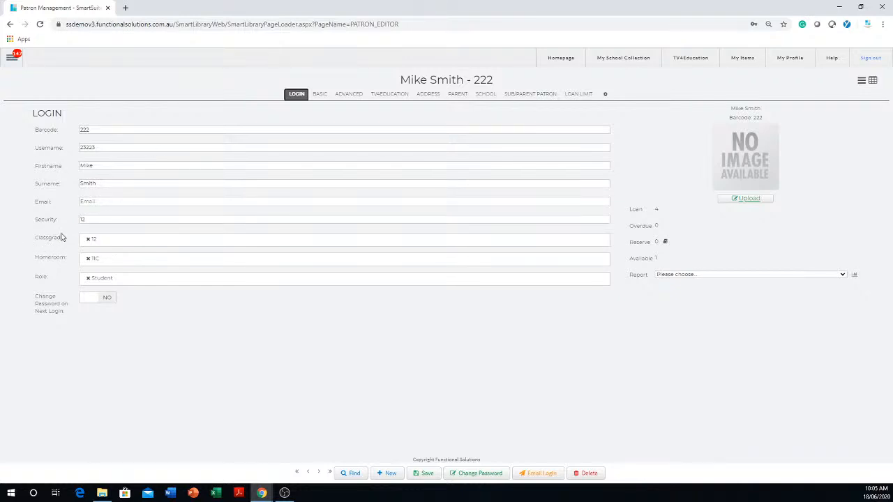
pyautogui.click(10, 61)
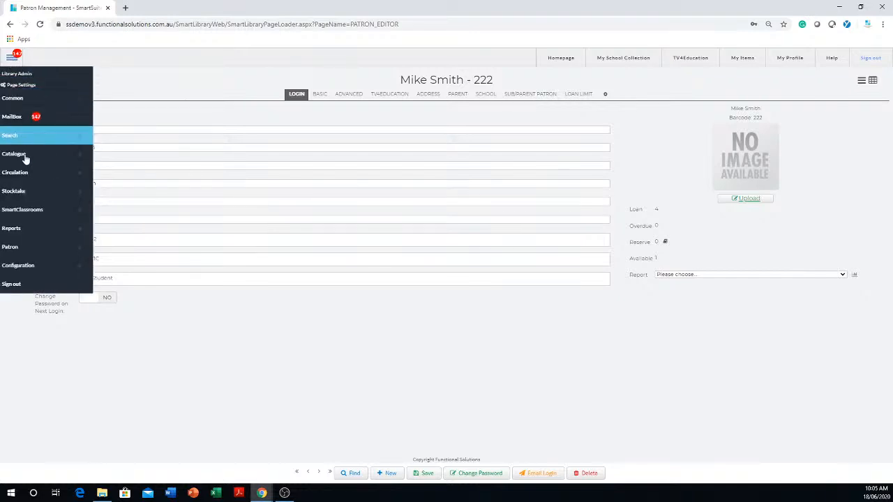
pyautogui.click(42, 266)
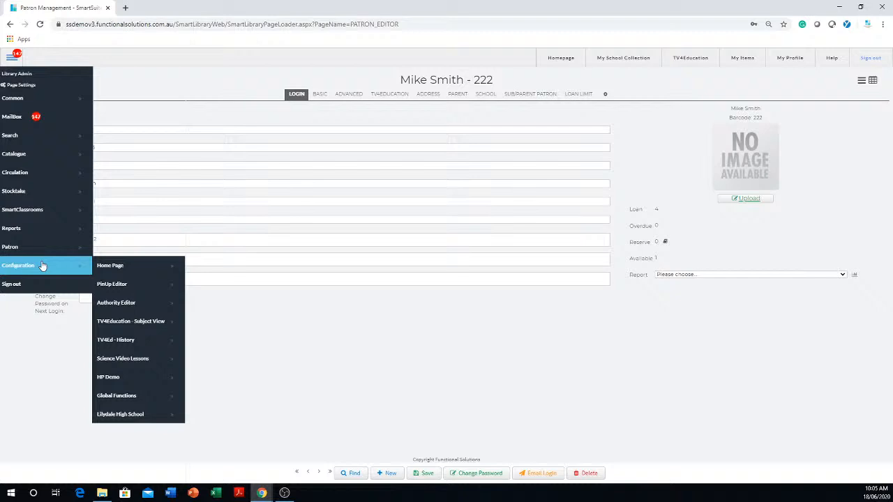
pyautogui.click(137, 311)
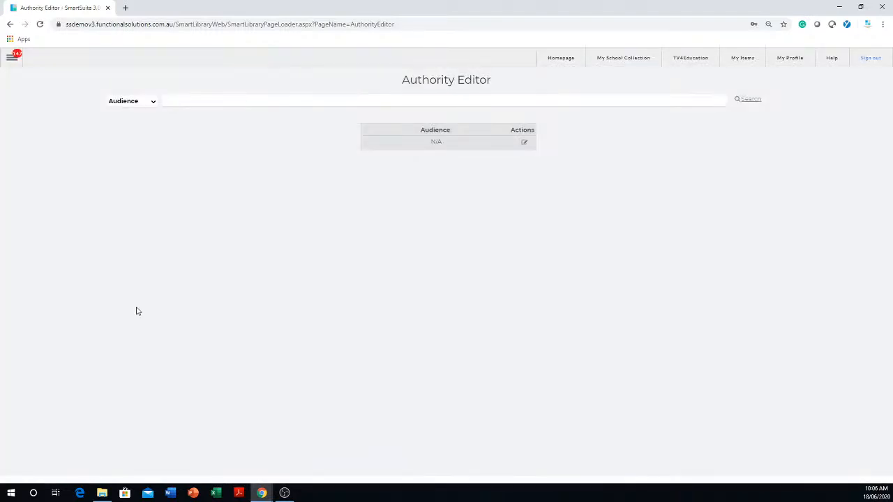
pyautogui.click(153, 102)
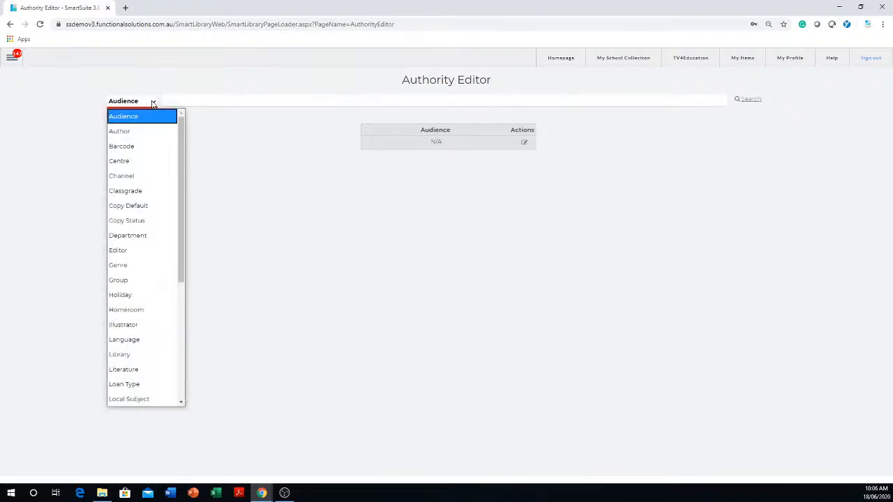
pyautogui.click(135, 192)
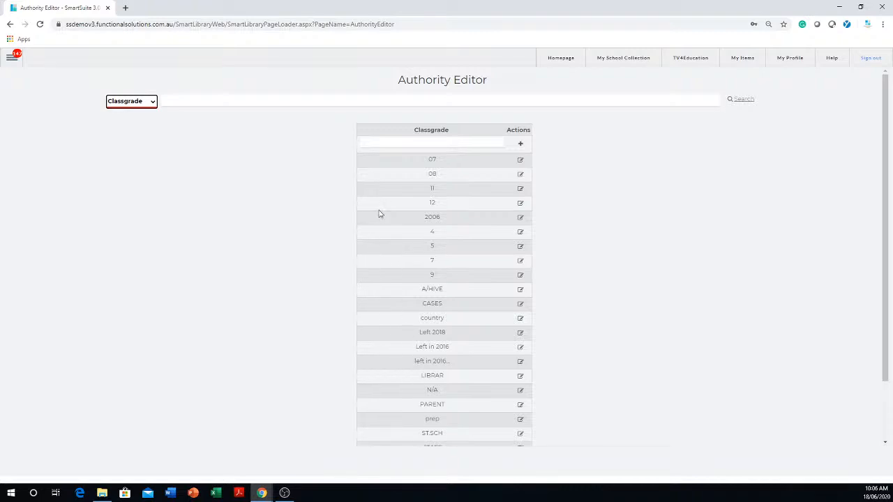
# Review the name, Security and Final Borrow settings of classgrade 12, save the entry and close it.
pyautogui.click(521, 204)
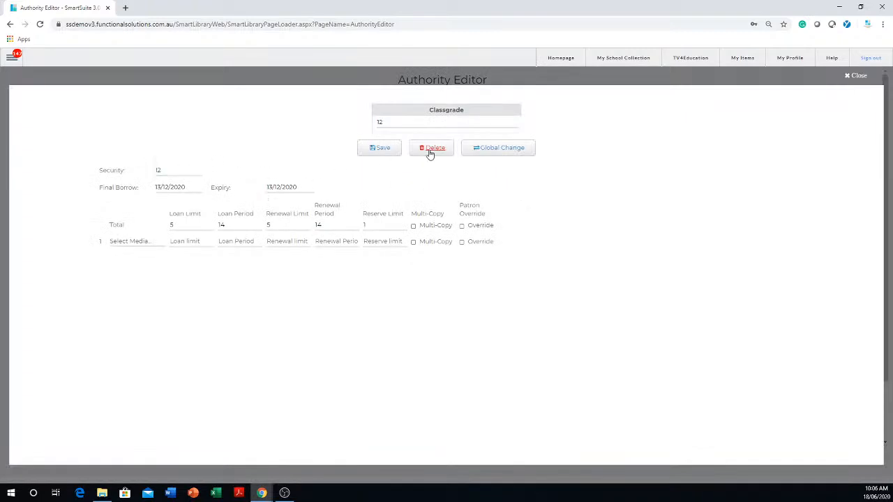
pyautogui.click(436, 123)
pyautogui.click(197, 170)
pyautogui.click(383, 151)
pyautogui.click(171, 187)
pyautogui.click(863, 75)
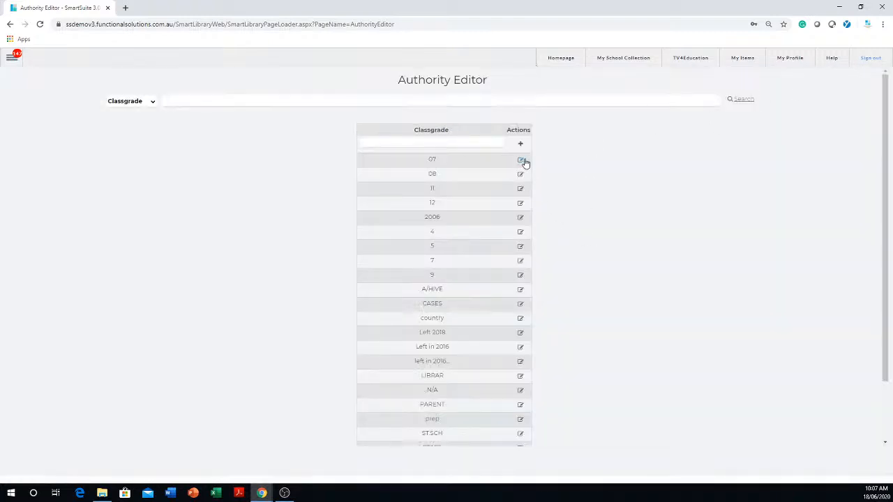
# Review the Final Borrow and Expiry dates of classgrade 11 and close the entry.
pyautogui.click(520, 189)
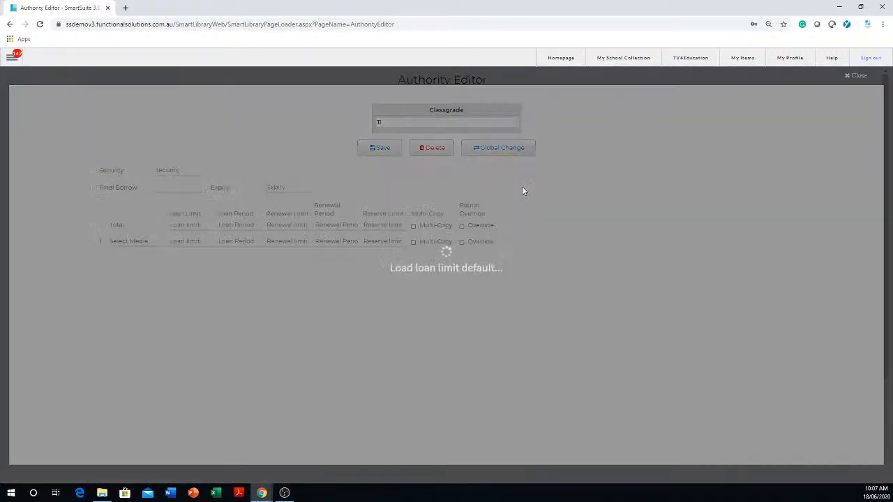
pyautogui.click(174, 189)
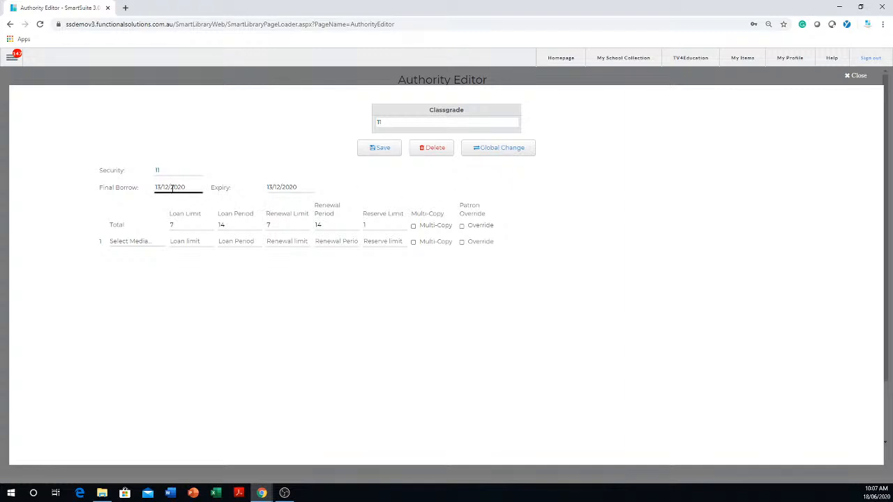
pyautogui.click(297, 189)
pyautogui.click(860, 77)
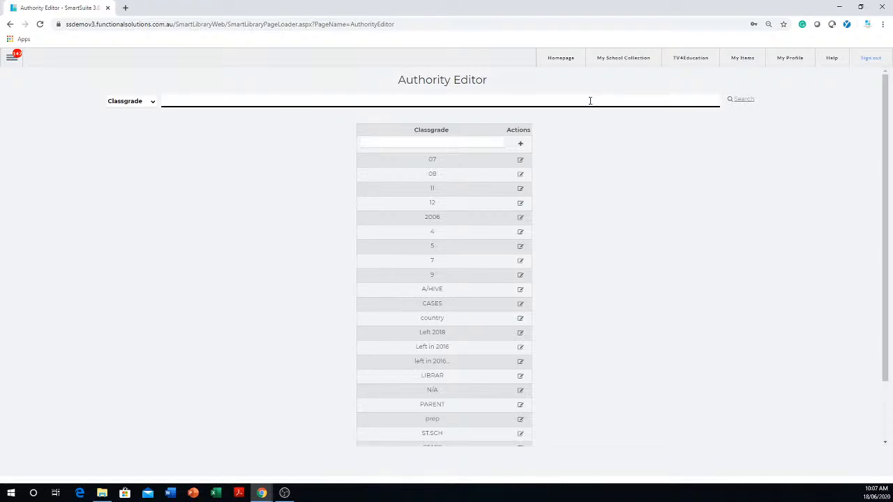
# Return to Patron Management and browse to the classgrade 12 student in homeroom 11C to review the login details.
pyautogui.click(12, 58)
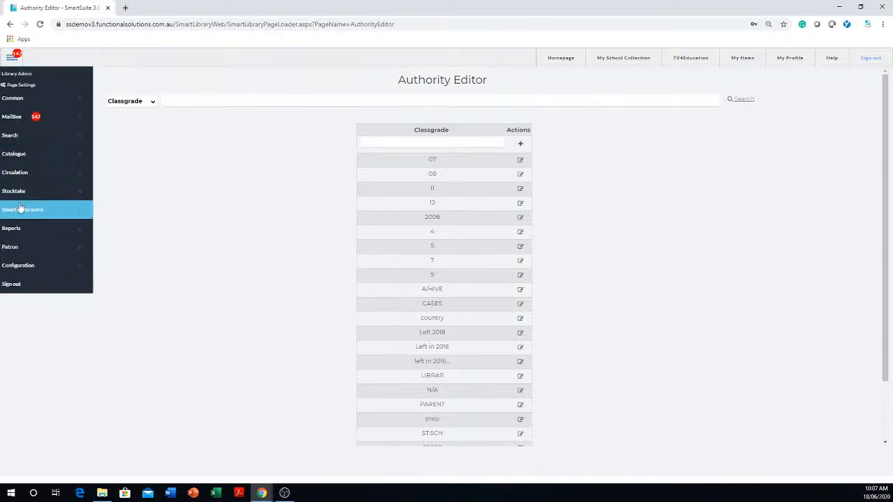
pyautogui.click(21, 248)
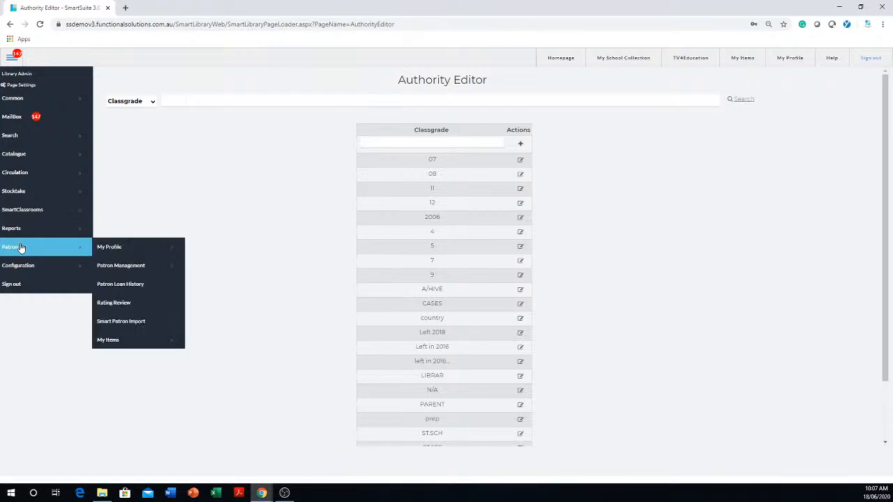
pyautogui.click(143, 271)
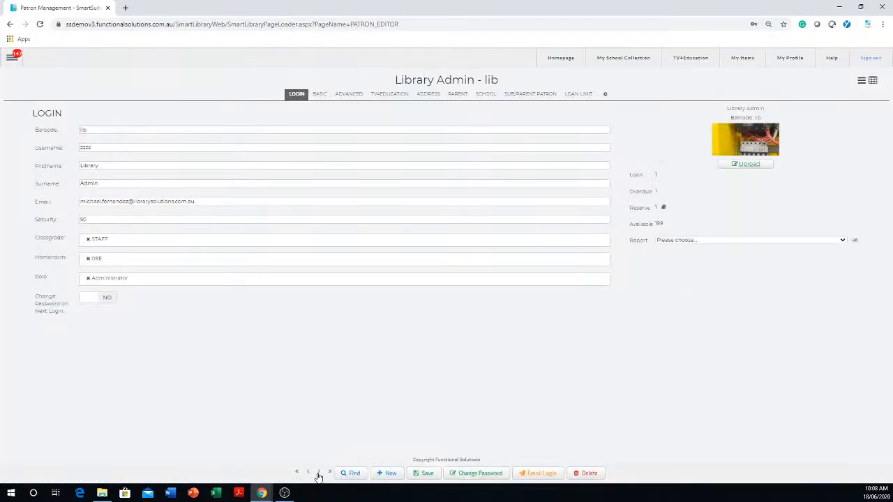
pyautogui.click(318, 474)
pyautogui.click(318, 473)
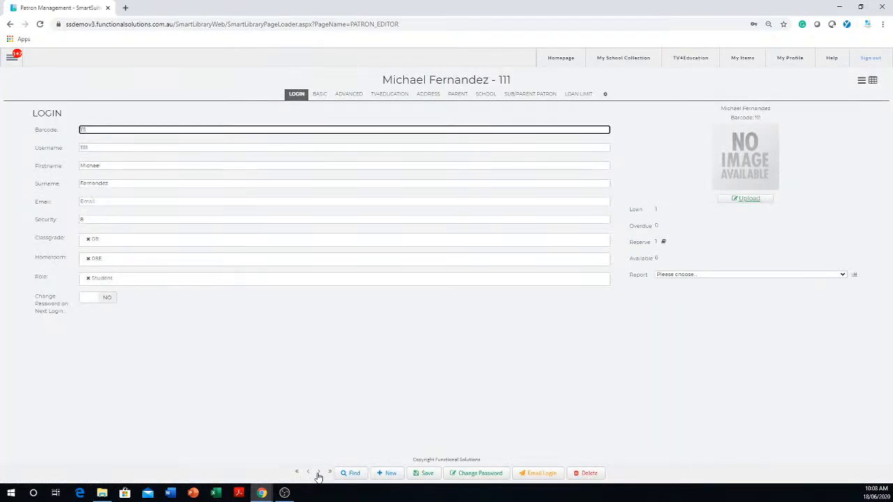
pyautogui.click(319, 474)
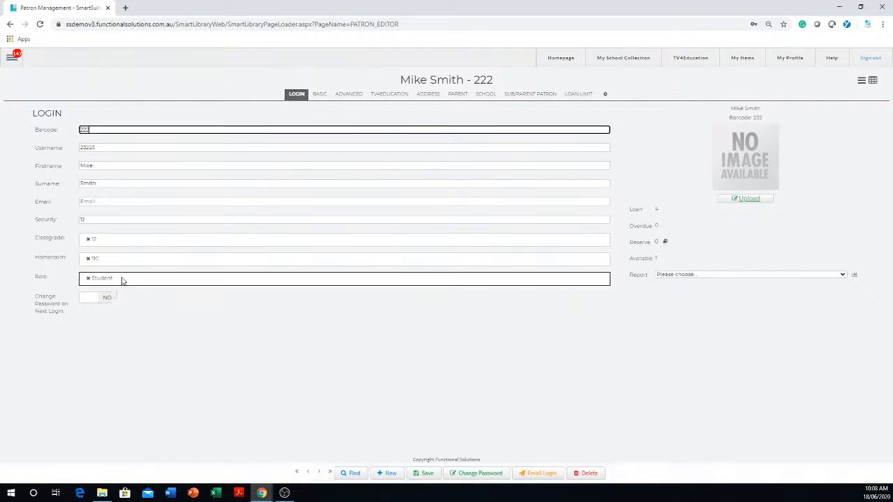
pyautogui.click(107, 184)
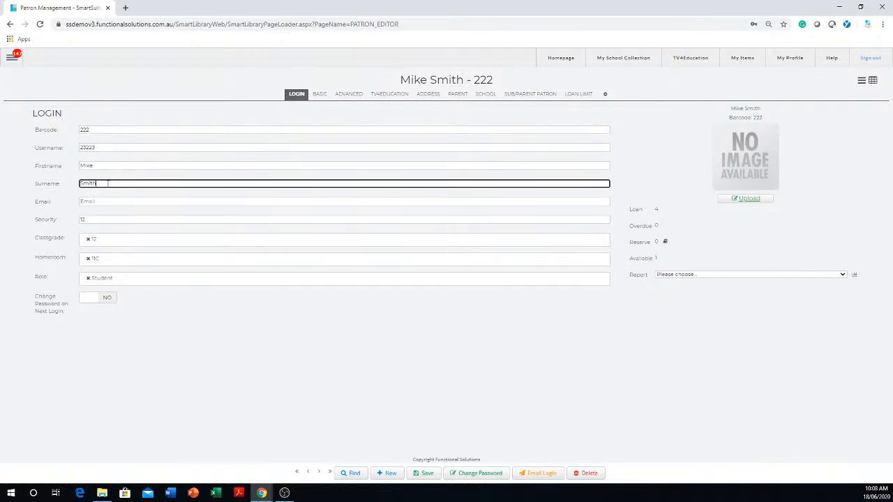
pyautogui.click(117, 201)
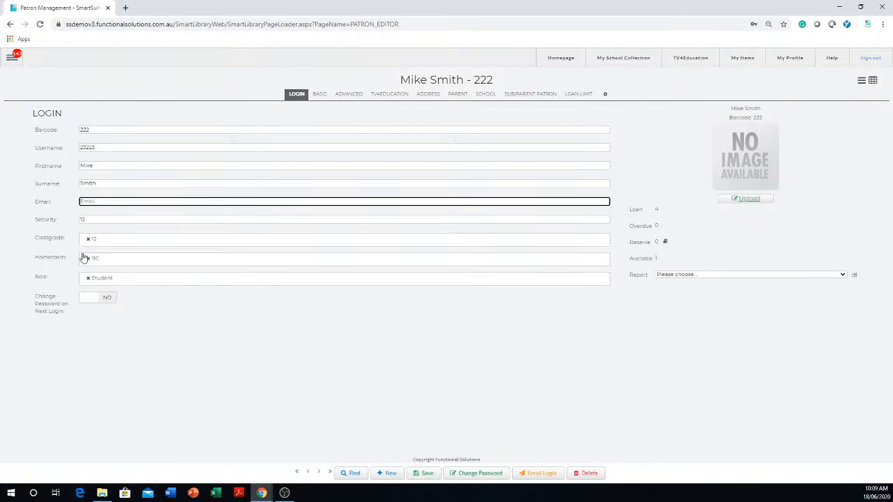
# Search all patron fields for "sm" and open the classgrade 9 student in homeroom 07S.
pyautogui.click(352, 474)
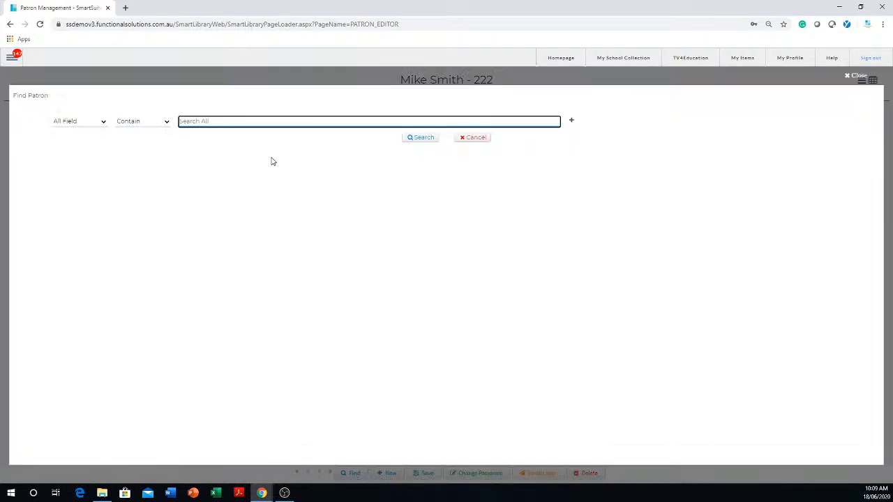
pyautogui.write('sm')
pyautogui.press('Return')
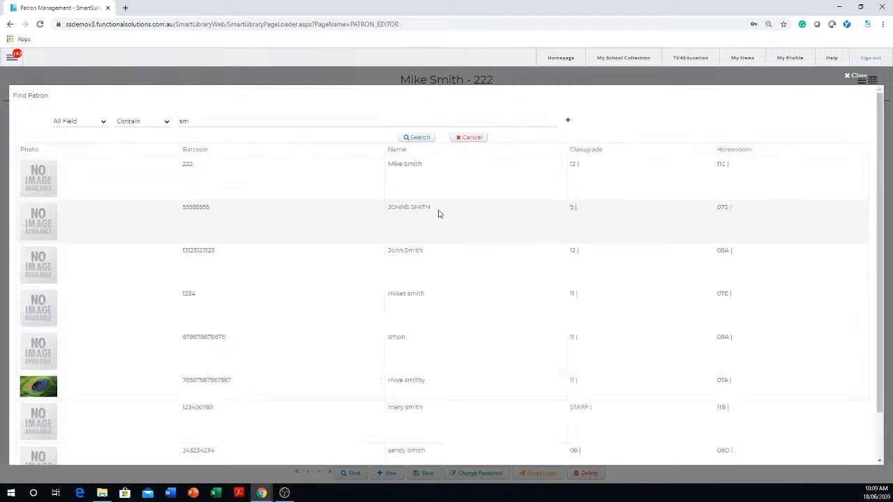
pyautogui.click(438, 213)
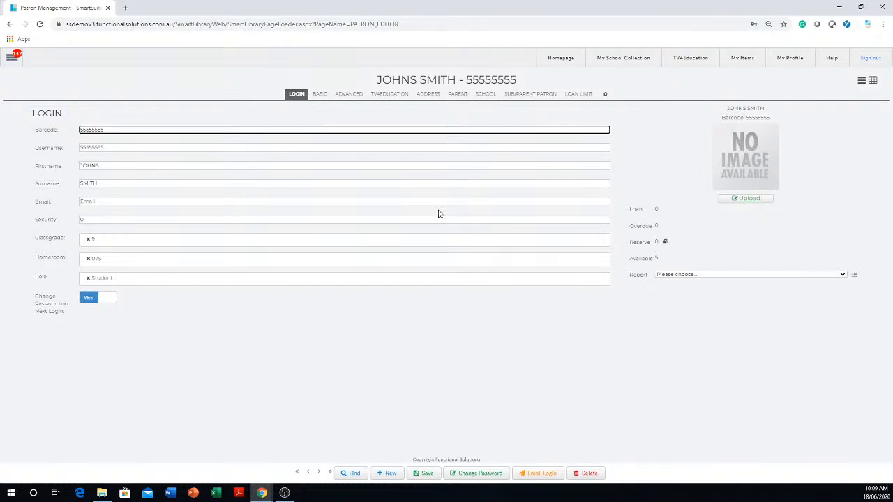
# From the same patron search, view the classgrade 11 student in homeroom 07E and the STAFF patron in homeroom 11B.
pyautogui.click(353, 474)
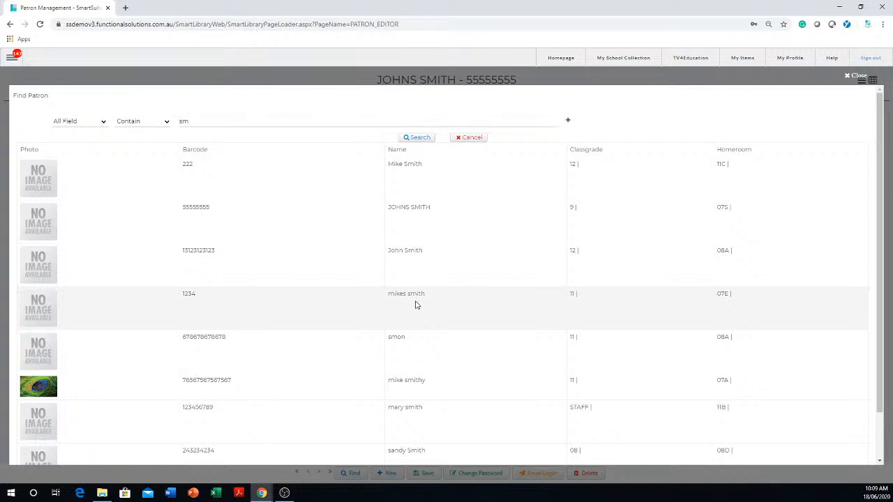
pyautogui.click(416, 305)
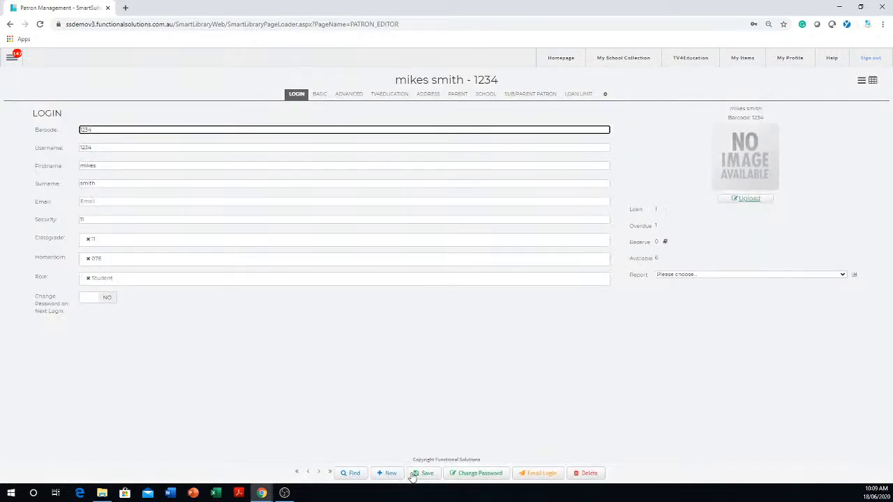
pyautogui.click(349, 474)
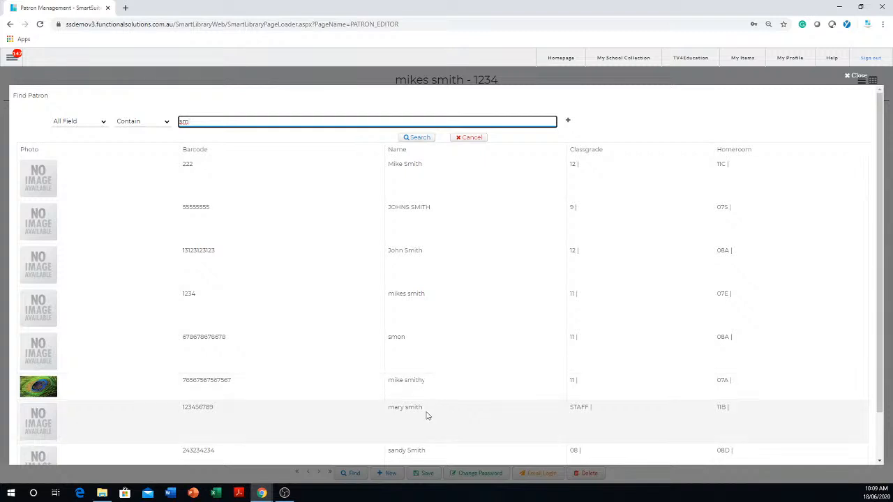
pyautogui.click(426, 416)
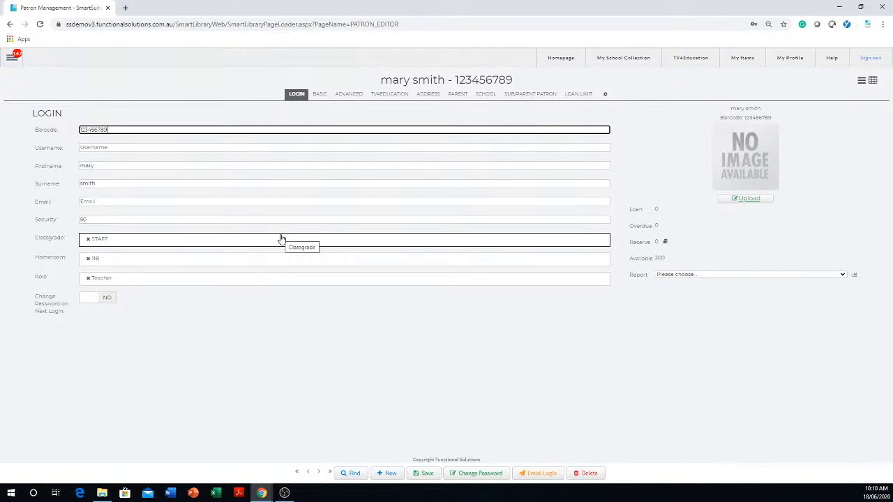
# Reload Patron Management and try a patron search for "f".
pyautogui.click(17, 59)
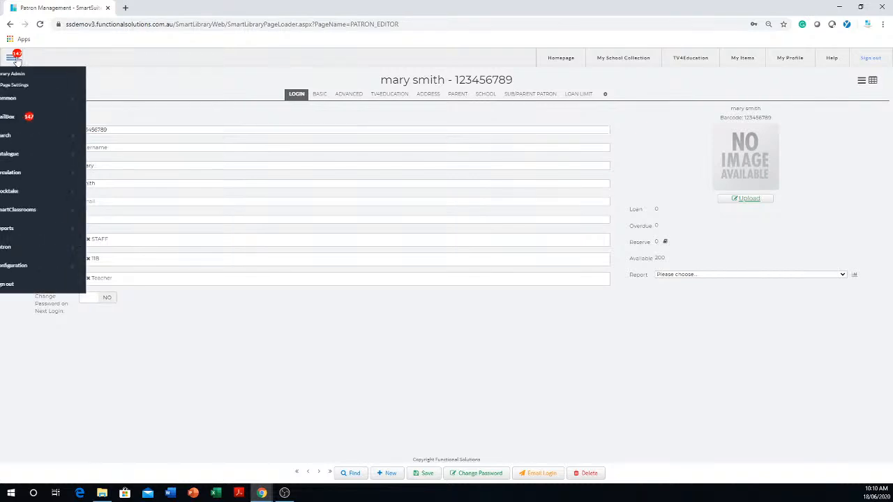
pyautogui.click(28, 249)
pyautogui.click(143, 269)
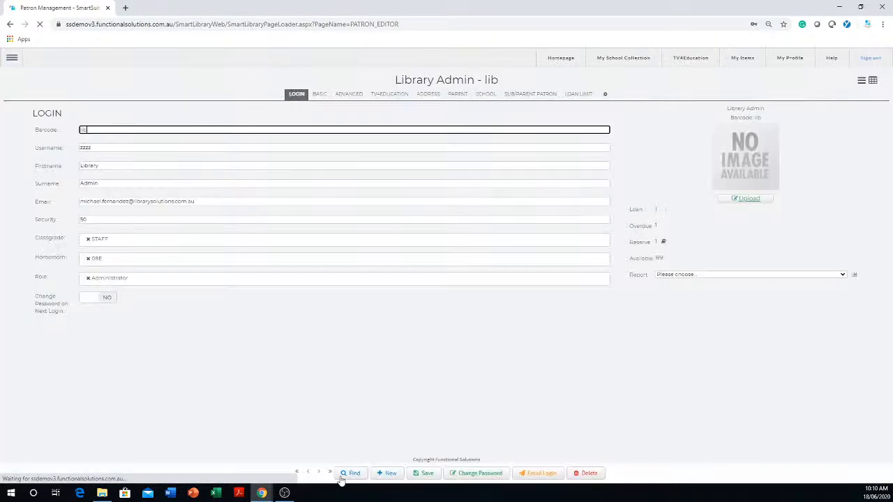
pyautogui.click(349, 475)
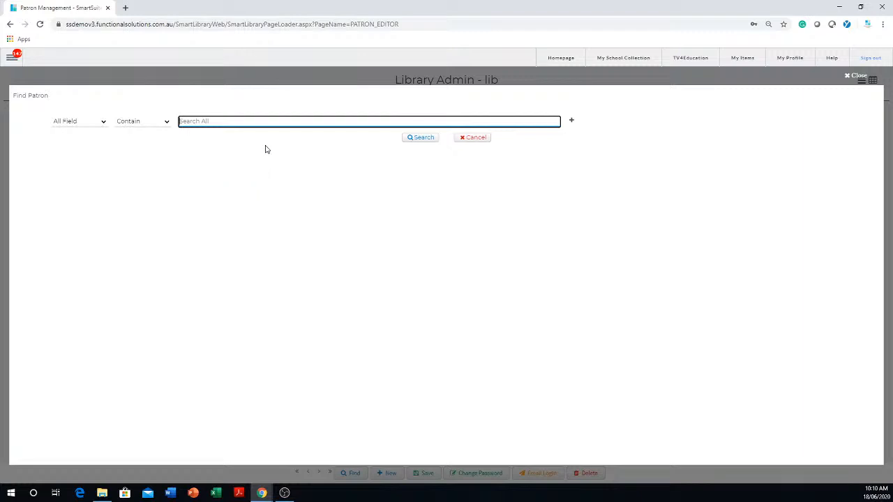
pyautogui.write('f')
pyautogui.click(351, 474)
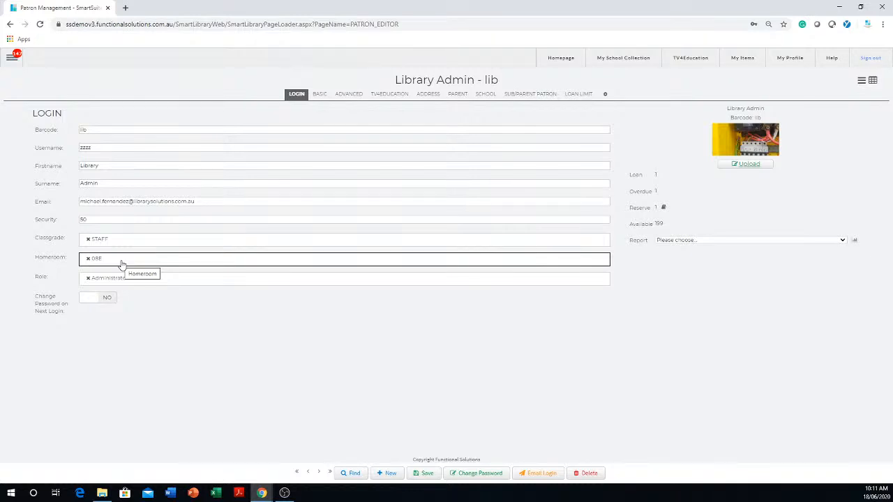
# Show the available Patron functions, then switch to File Explorer and open the recent file "patrons with header" in Notepad.
pyautogui.click(11, 62)
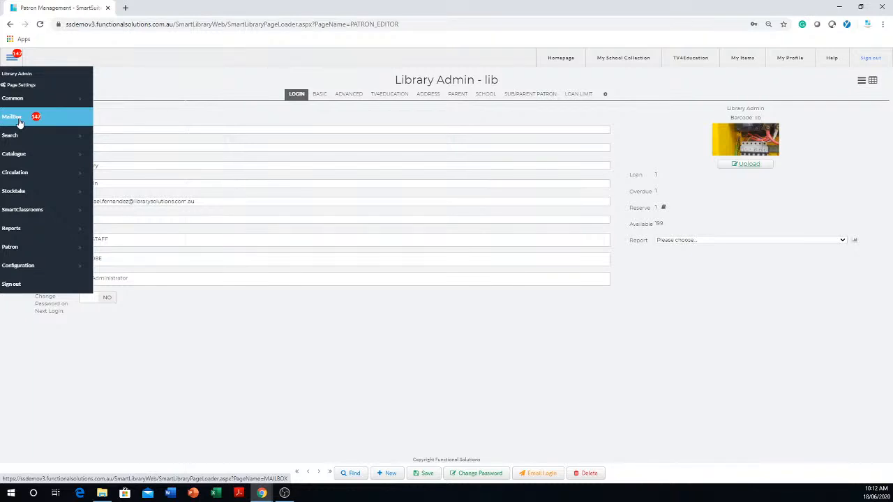
pyautogui.click(24, 249)
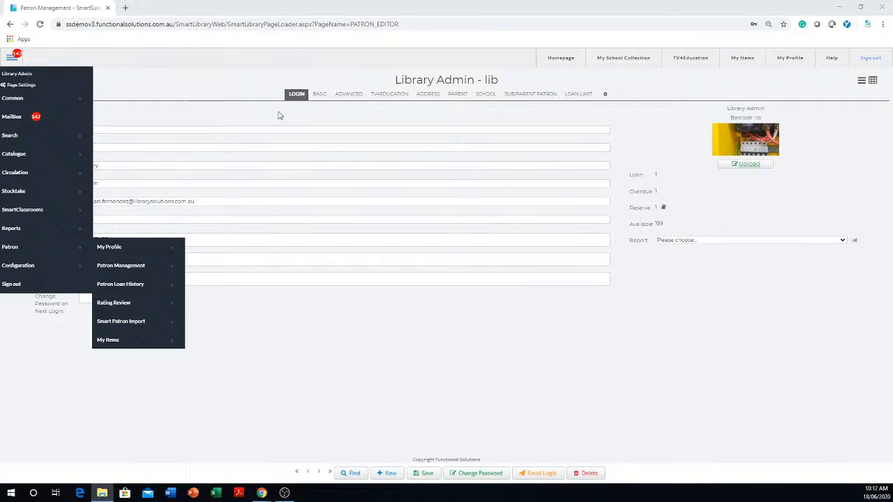
pyautogui.moveTo(0, 75); pyautogui.dragTo(599, 80)
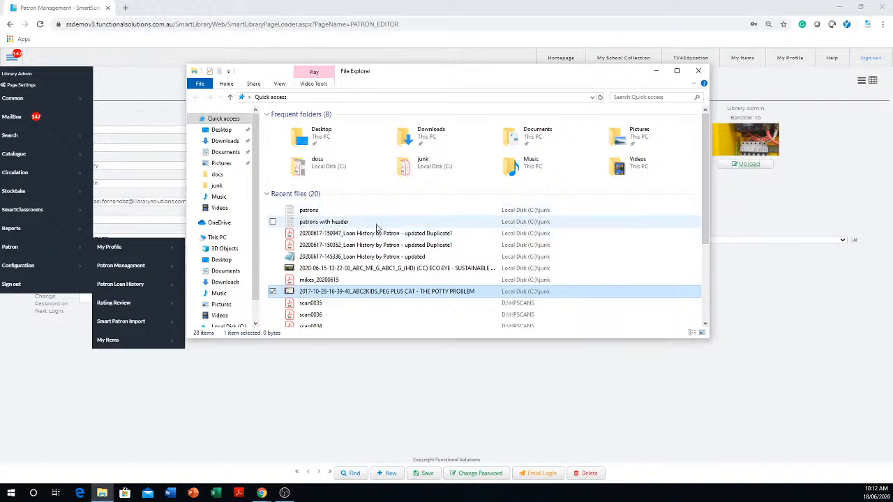
pyautogui.click(377, 223)
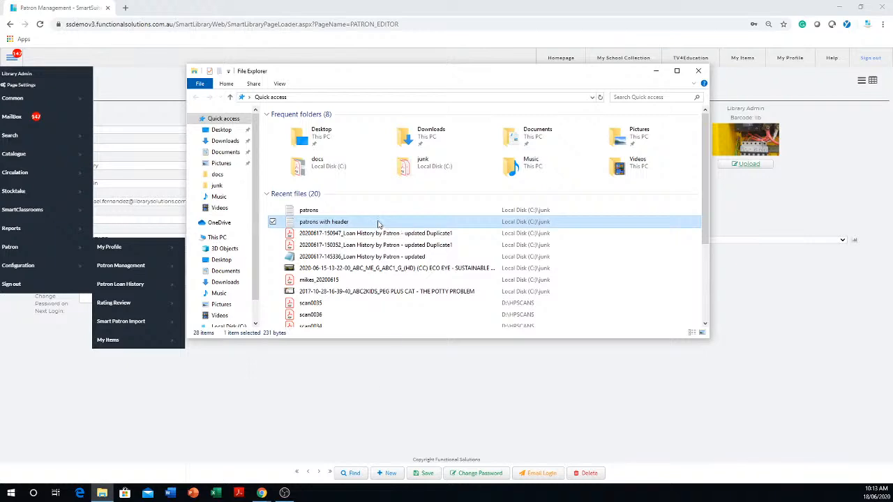
pyautogui.rightClick(249, 222)
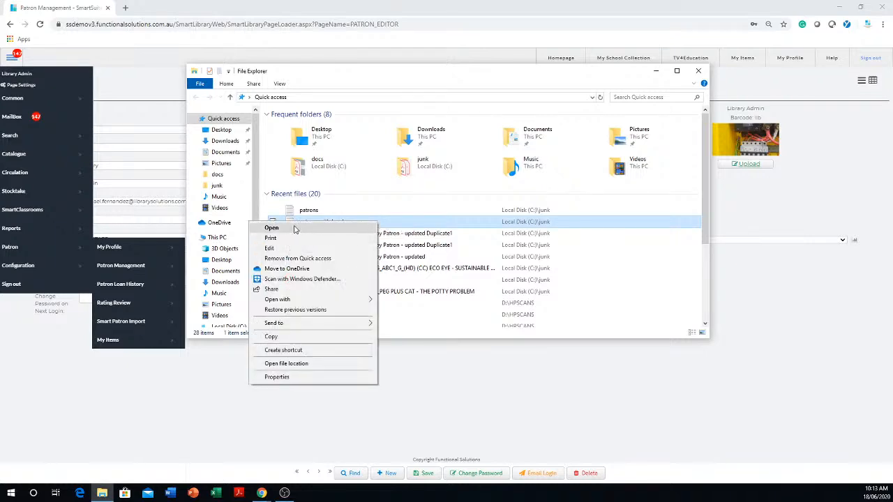
pyautogui.click(271, 228)
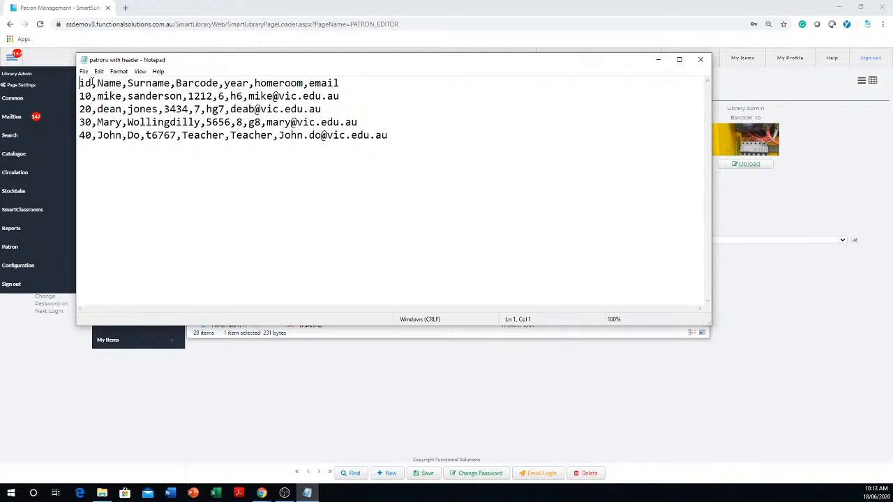
# Highlight the header row in "patrons with header", close the file, and view the recent file "patrons" for comparison.
pyautogui.moveTo(95, 83); pyautogui.dragTo(79, 83)
pyautogui.moveTo(344, 83); pyautogui.dragTo(74, 66)
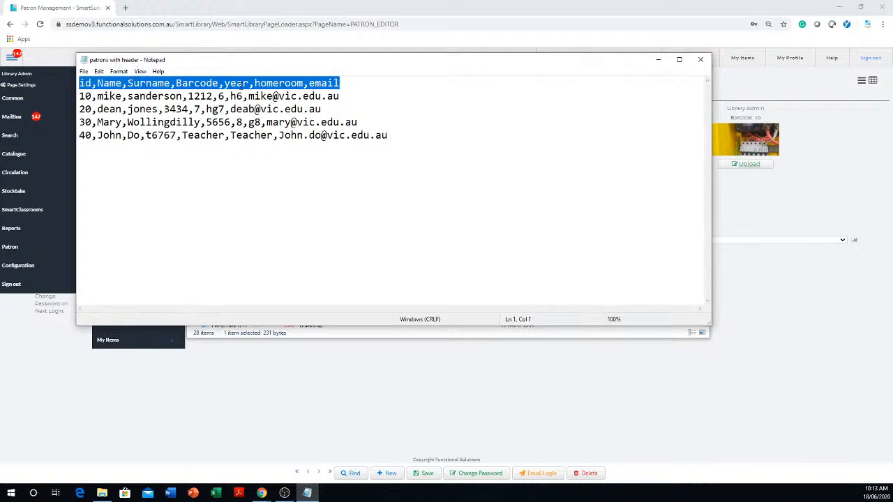
pyautogui.click(700, 60)
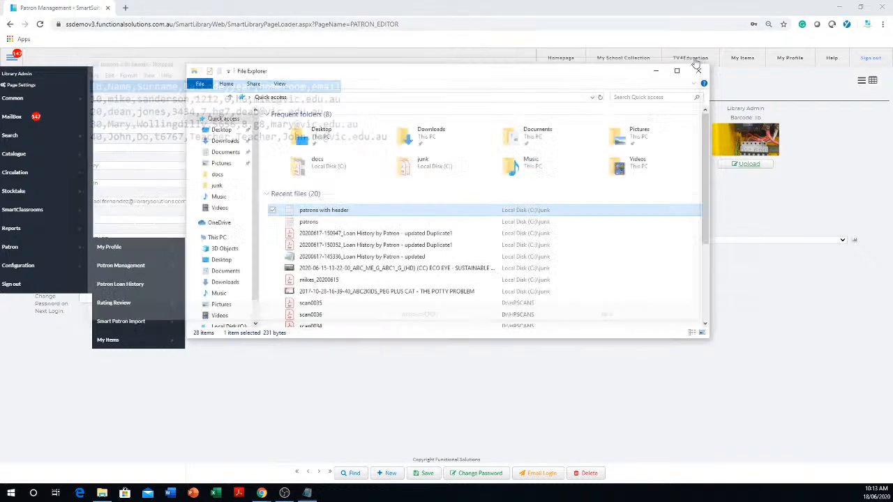
pyautogui.doubleClick(309, 222)
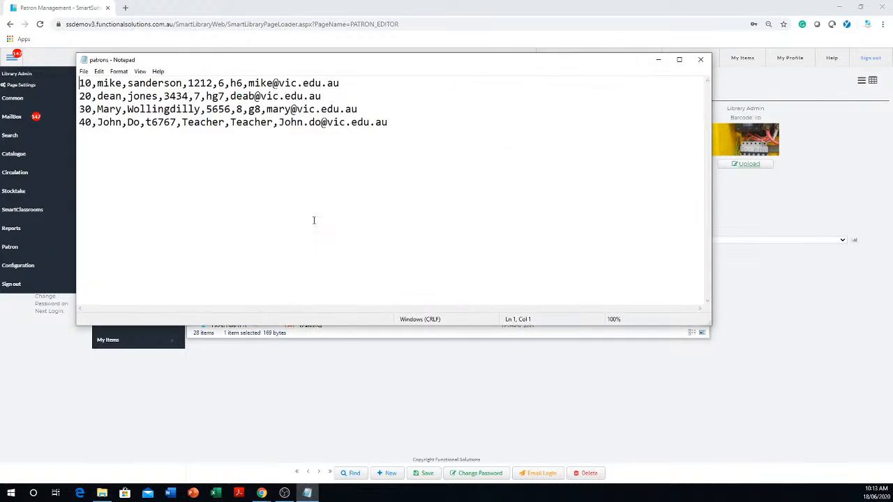
pyautogui.click(700, 61)
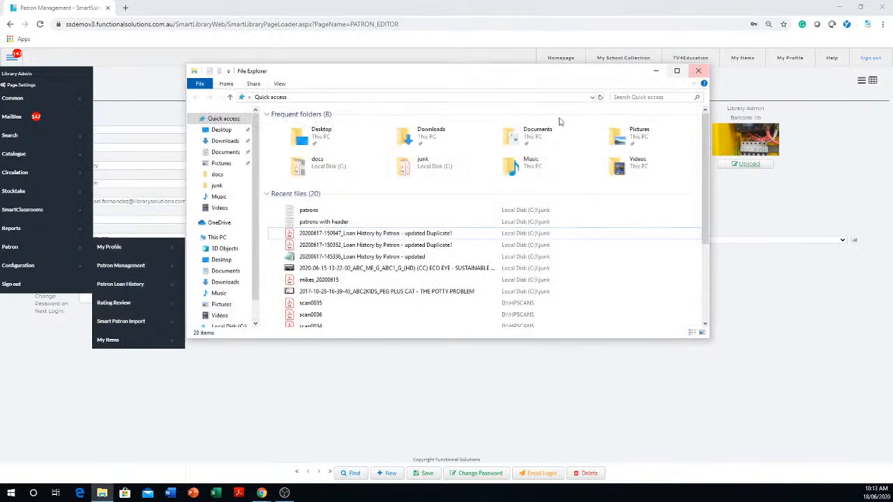
# Reopen "patrons with header", highlight its header row again, and close both the file and File Explorer.
pyautogui.doubleClick(337, 222)
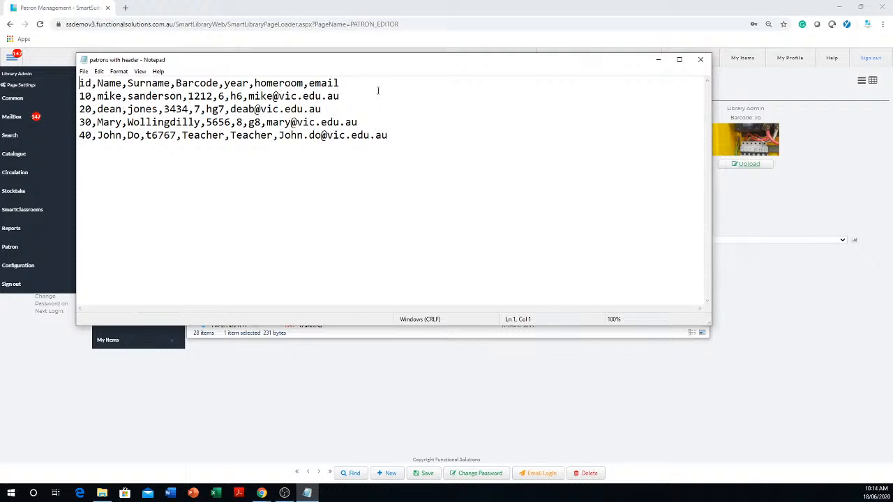
pyautogui.moveTo(340, 96); pyautogui.dragTo(292, 96)
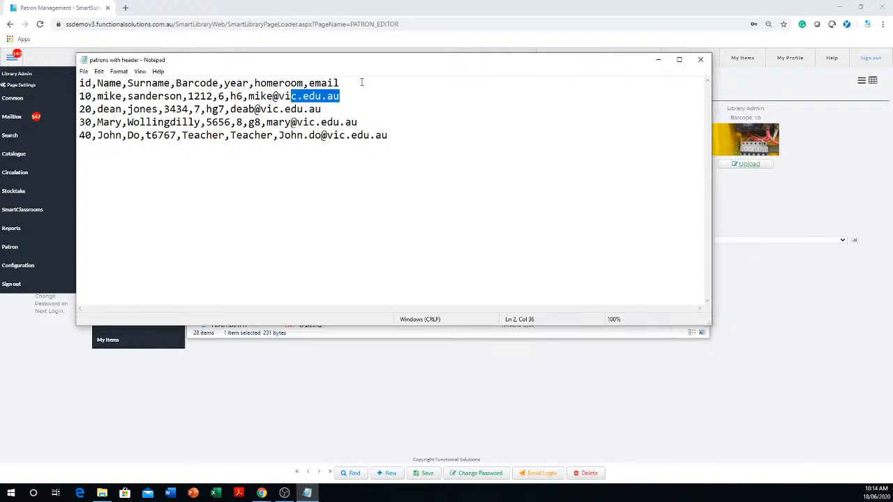
pyautogui.moveTo(361, 82); pyautogui.dragTo(282, 72)
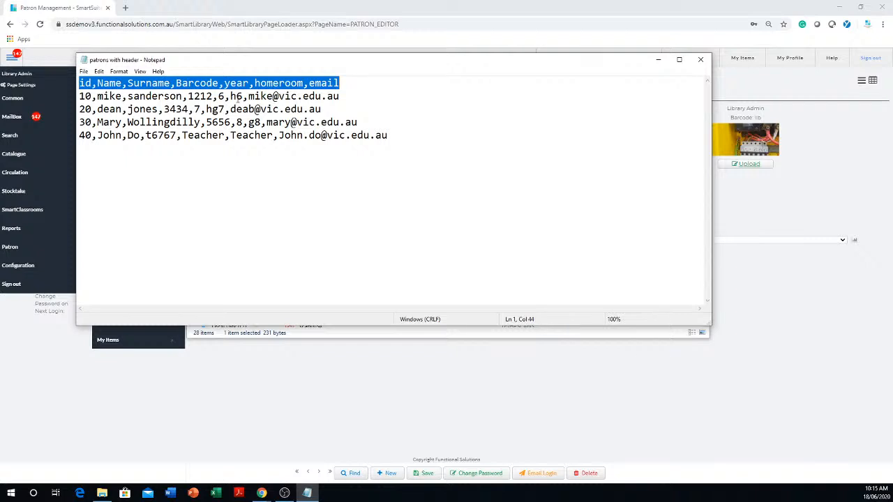
pyautogui.click(701, 60)
pyautogui.click(700, 70)
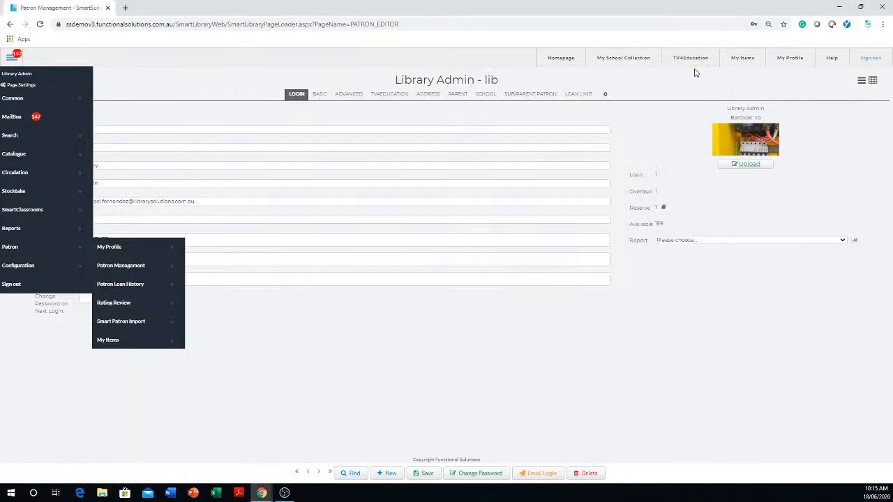
# Open Smart Patron Import and turn off the Has Header option for the comma-delimited CSV.
pyautogui.click(115, 324)
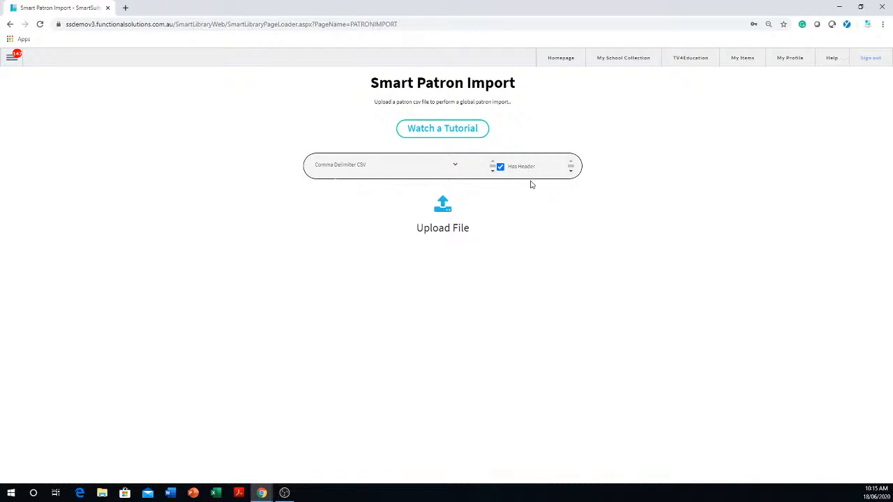
pyautogui.click(502, 169)
pyautogui.click(501, 169)
pyautogui.click(501, 170)
# Switch to File Explorer to check the contents of "patrons with header", and return to the Smart Patron Import page.
pyautogui.click(102, 493)
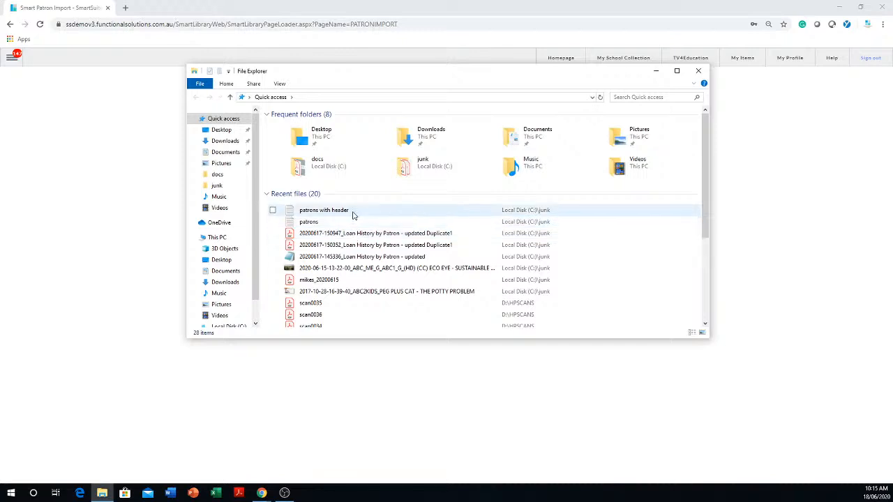
pyautogui.doubleClick(353, 211)
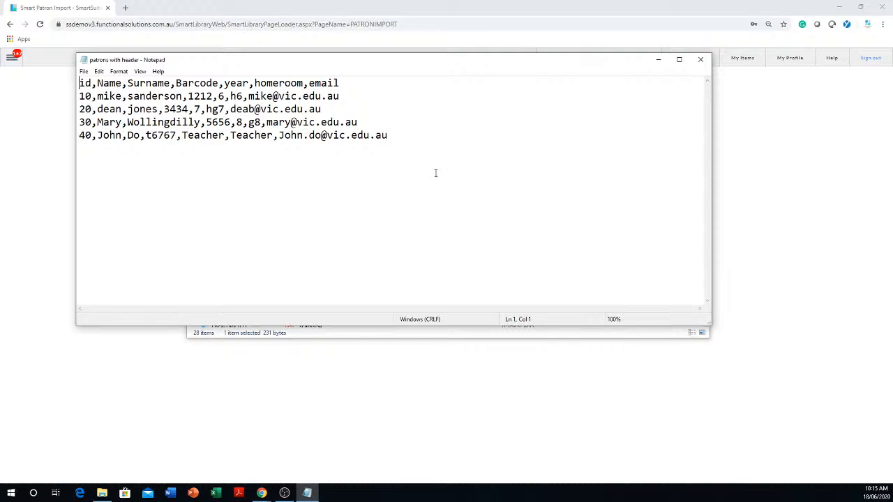
pyautogui.click(702, 61)
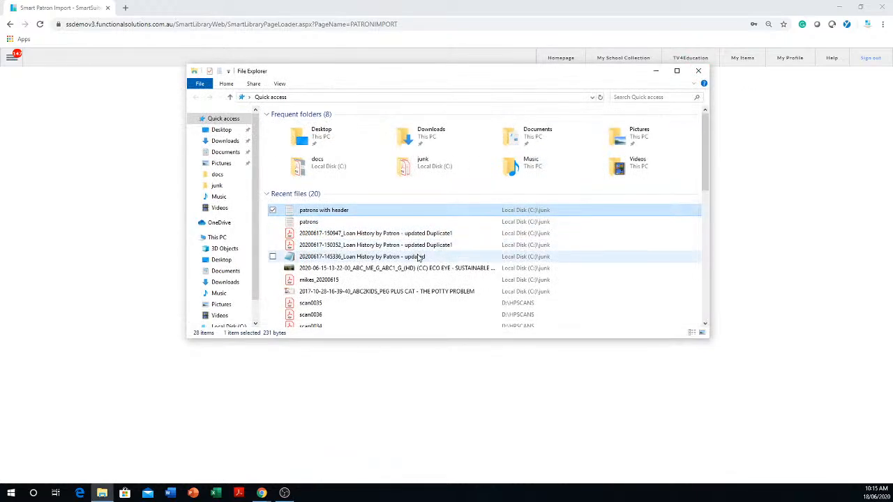
pyautogui.click(91, 335)
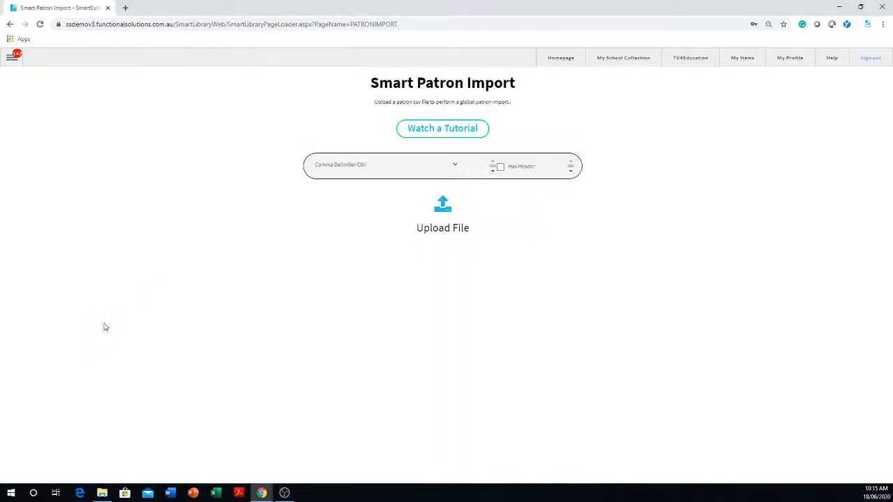
# Upload the file "patrons with header" from the junk folder on Local Disk (C:) to the patron import.
pyautogui.click(445, 217)
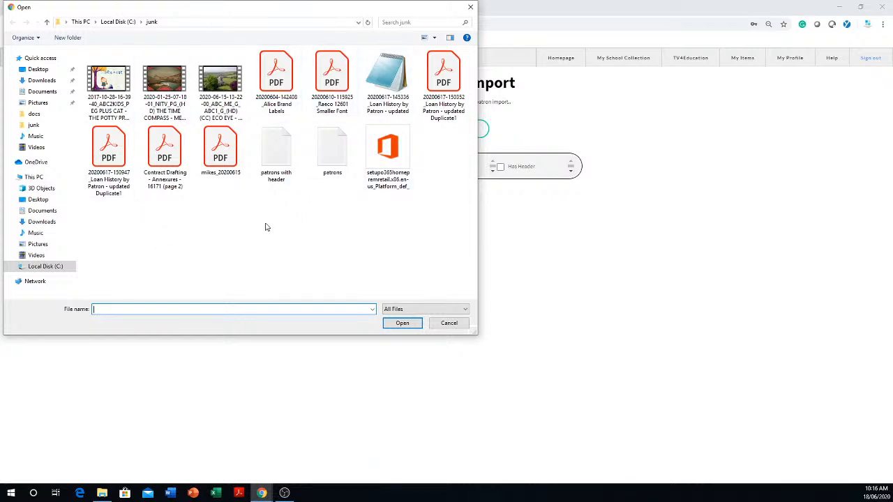
pyautogui.click(40, 269)
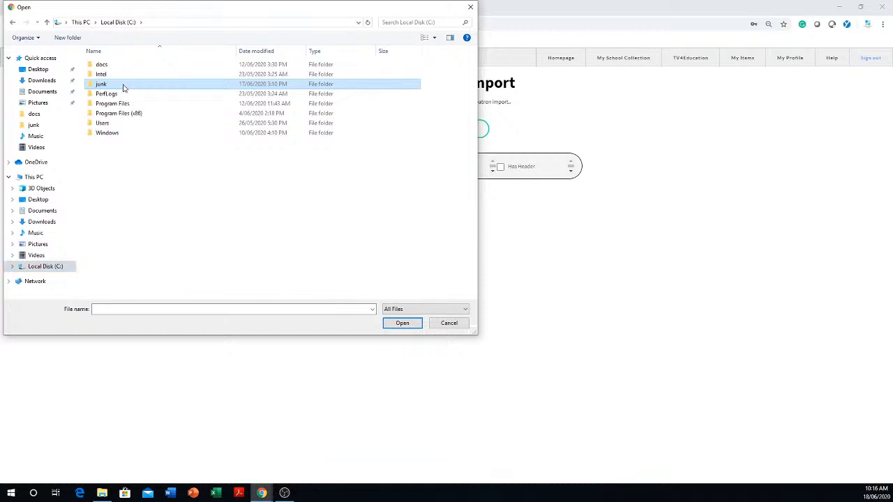
pyautogui.doubleClick(123, 87)
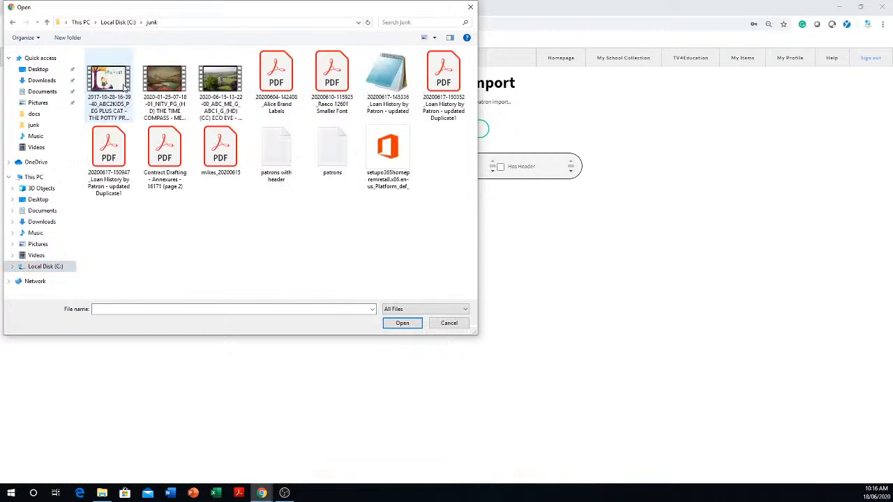
pyautogui.doubleClick(277, 156)
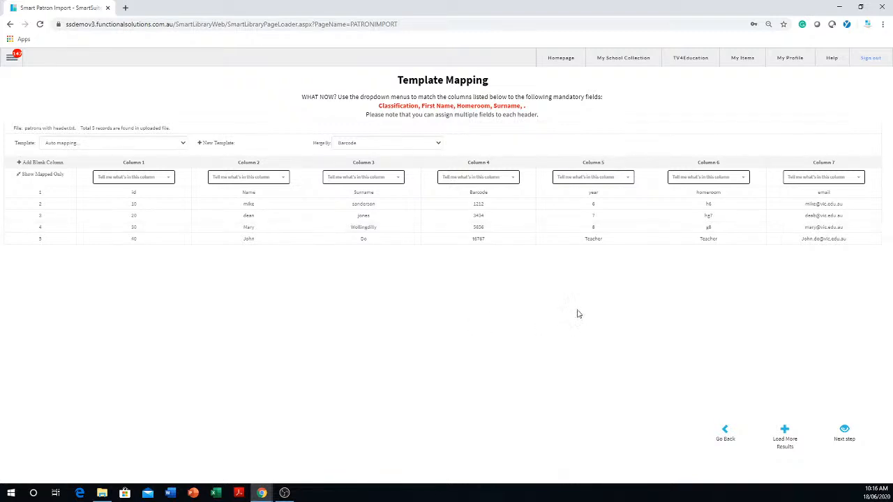
# Try Email, External ID, Barcode and Full Name in turn as the Merge By field of the patron import.
pyautogui.click(440, 146)
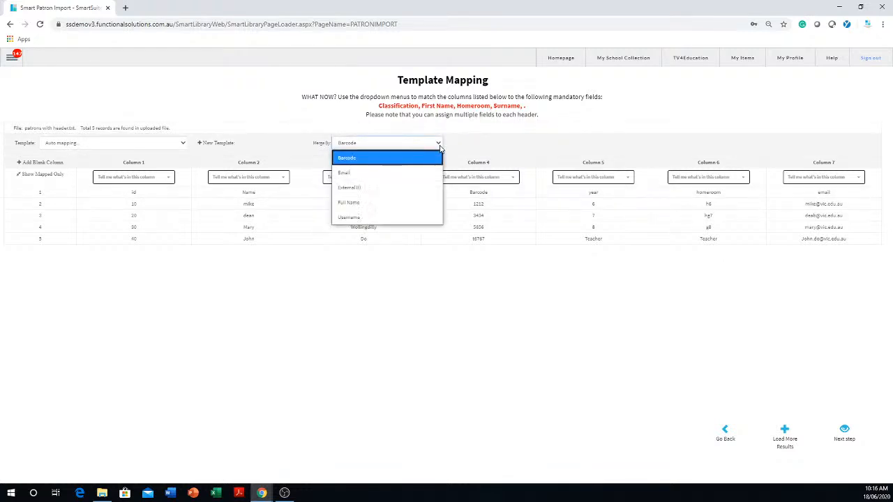
pyautogui.click(399, 172)
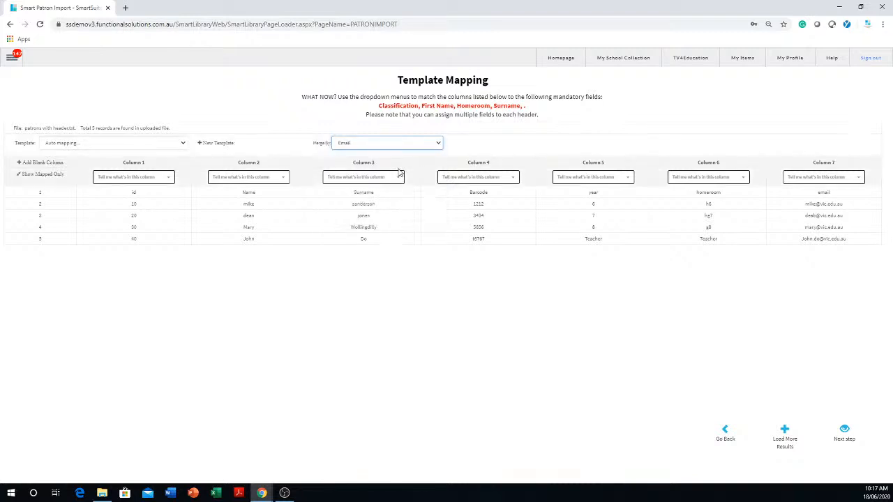
pyautogui.click(354, 147)
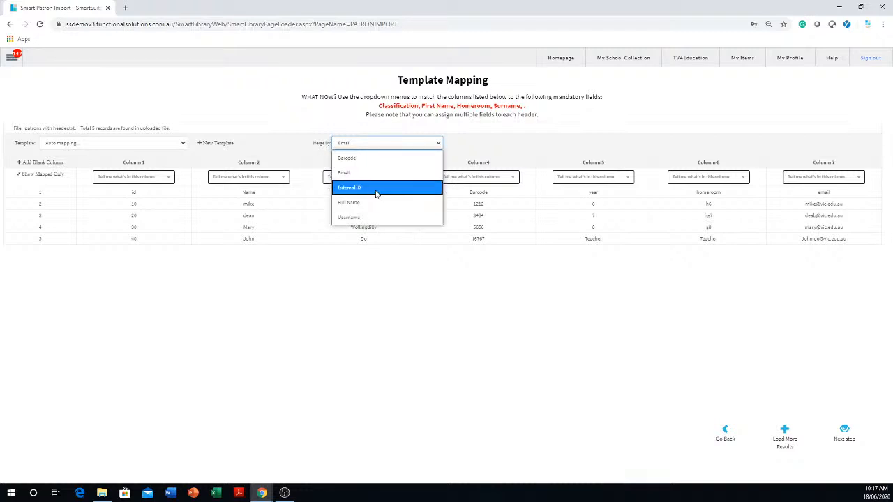
pyautogui.click(376, 187)
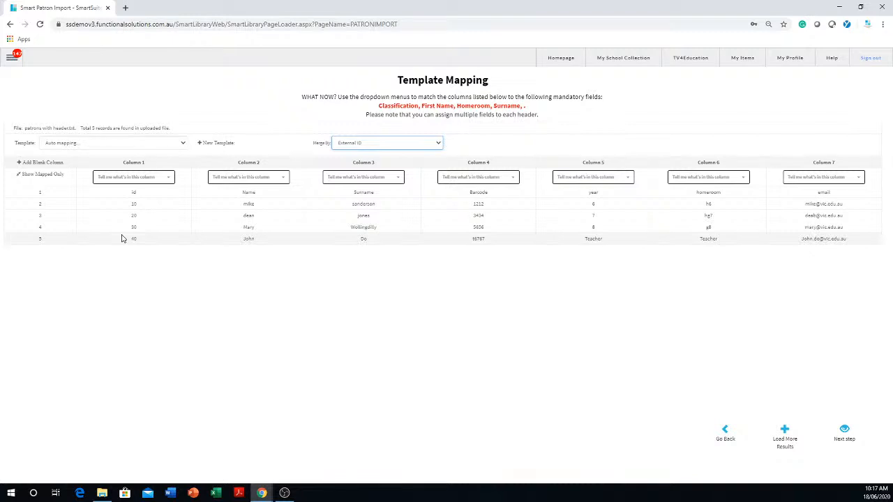
pyautogui.click(396, 146)
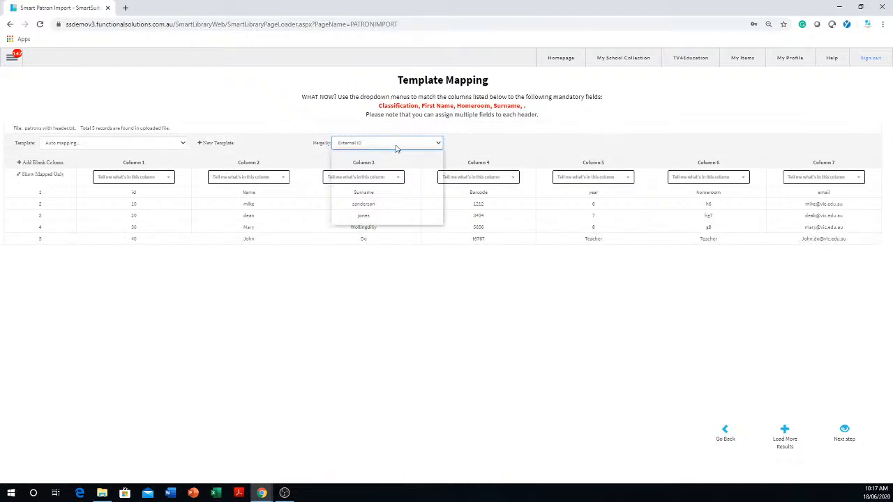
pyautogui.click(371, 158)
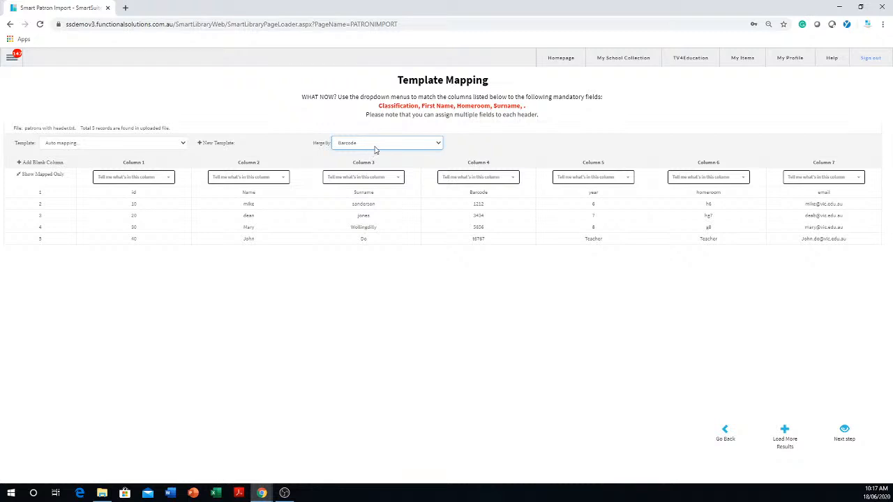
pyautogui.click(376, 146)
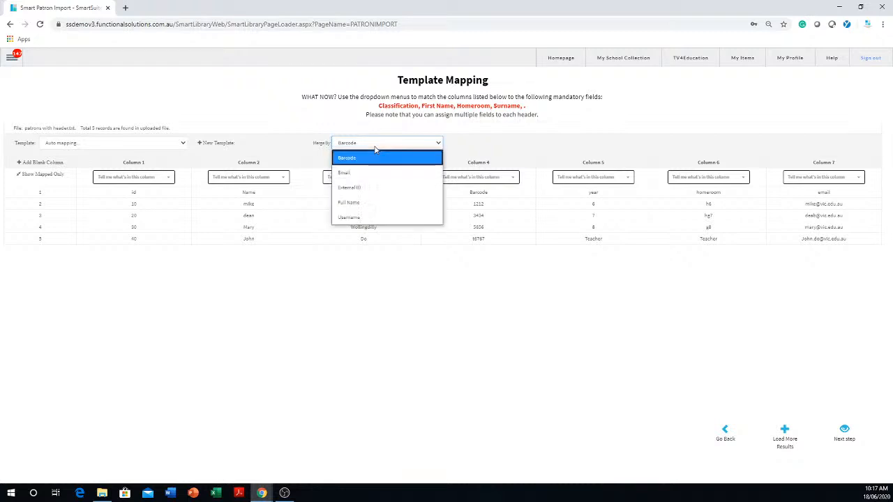
pyautogui.click(350, 203)
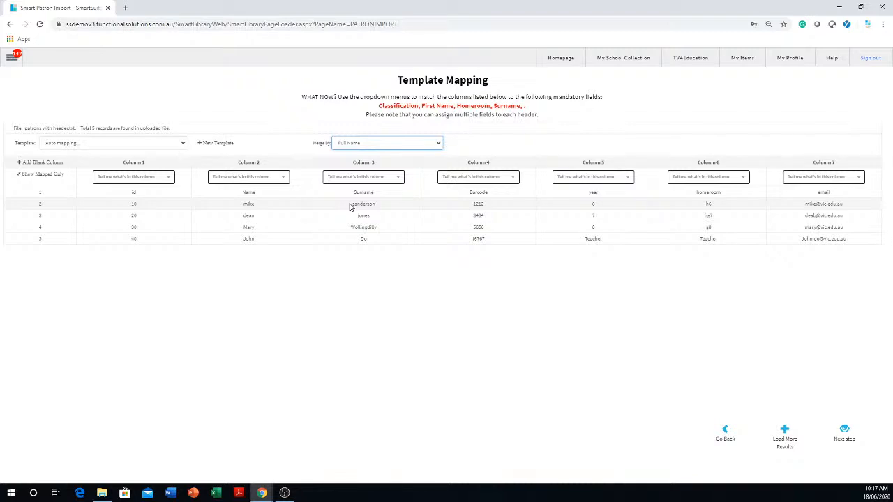
# Alternate the Merge By field between External ID and Full Name, finishing with External ID.
pyautogui.click(439, 144)
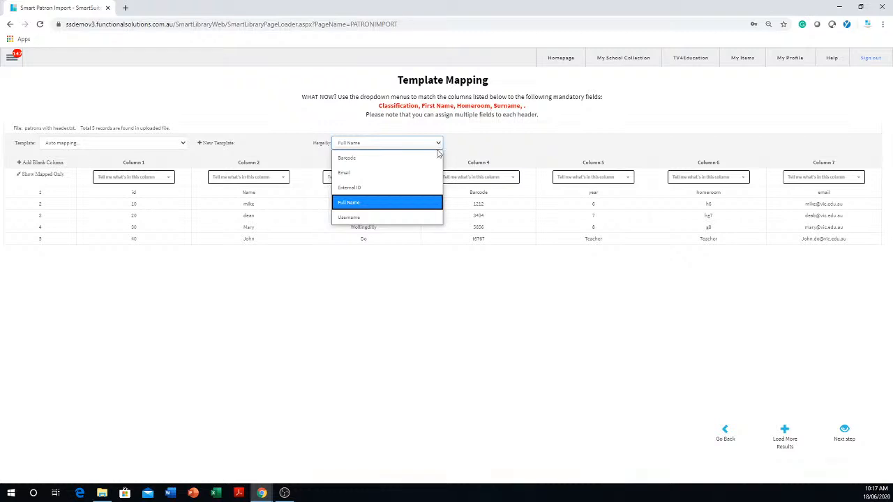
pyautogui.click(371, 188)
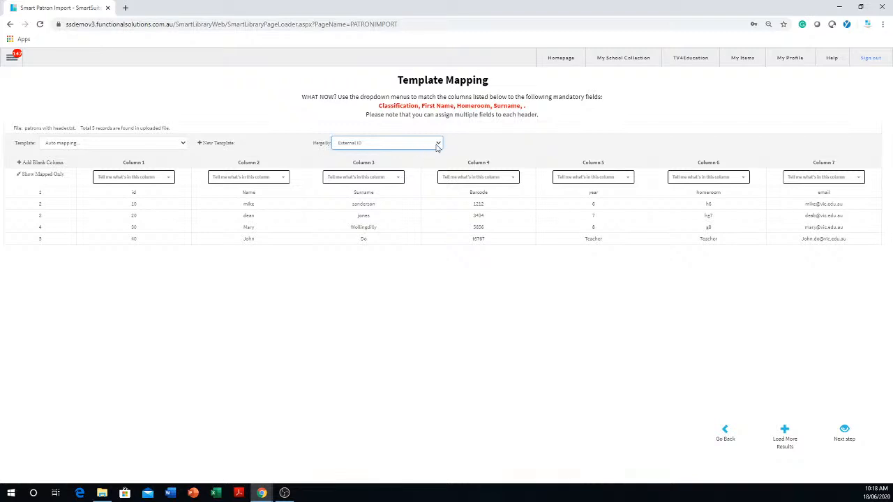
pyautogui.click(438, 145)
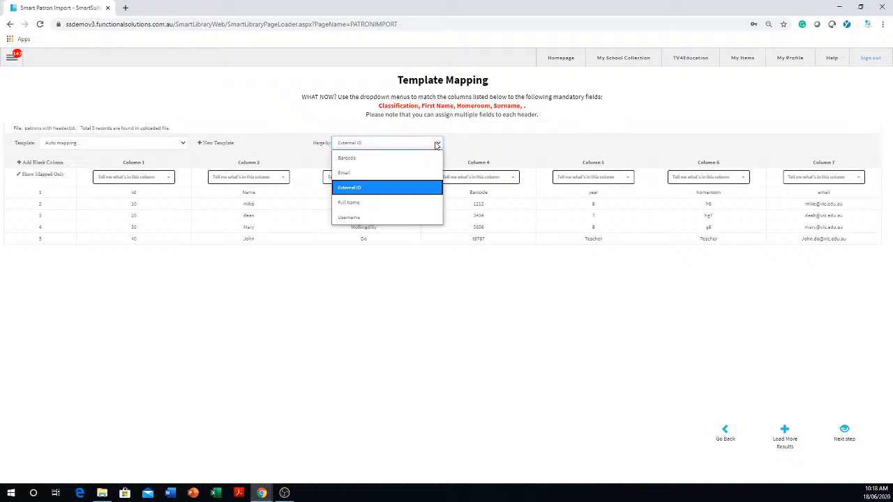
pyautogui.click(344, 206)
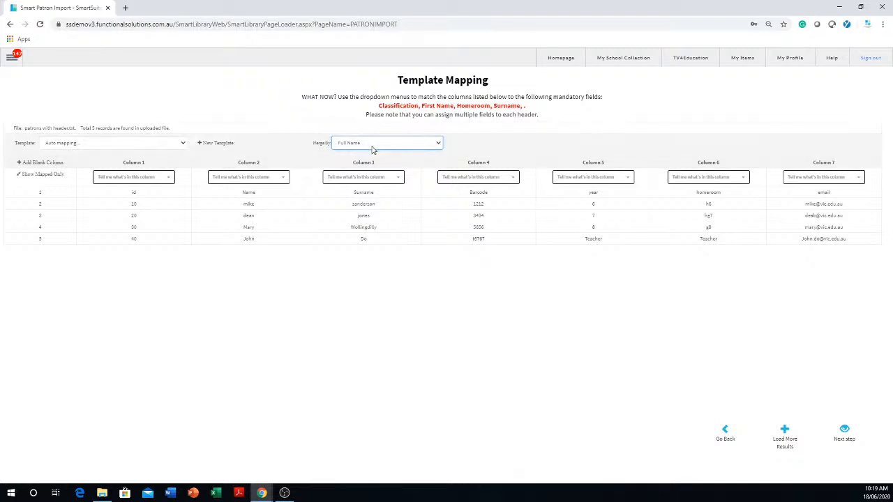
pyautogui.click(440, 148)
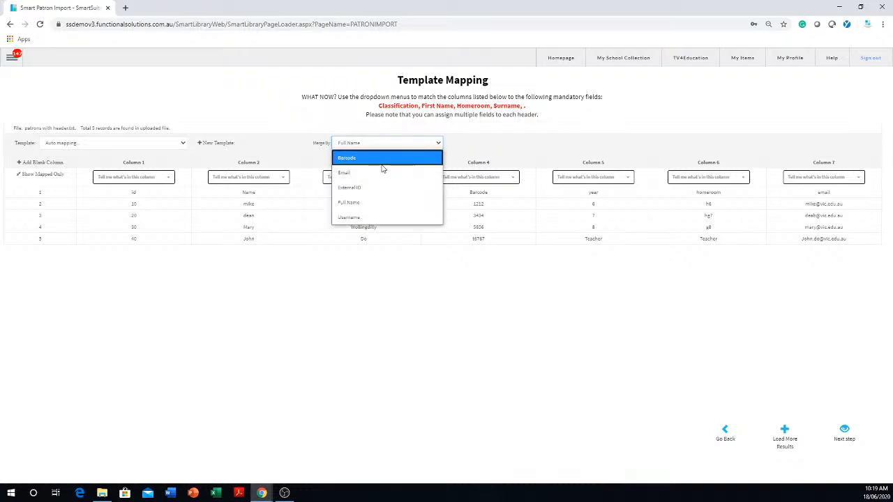
pyautogui.click(364, 187)
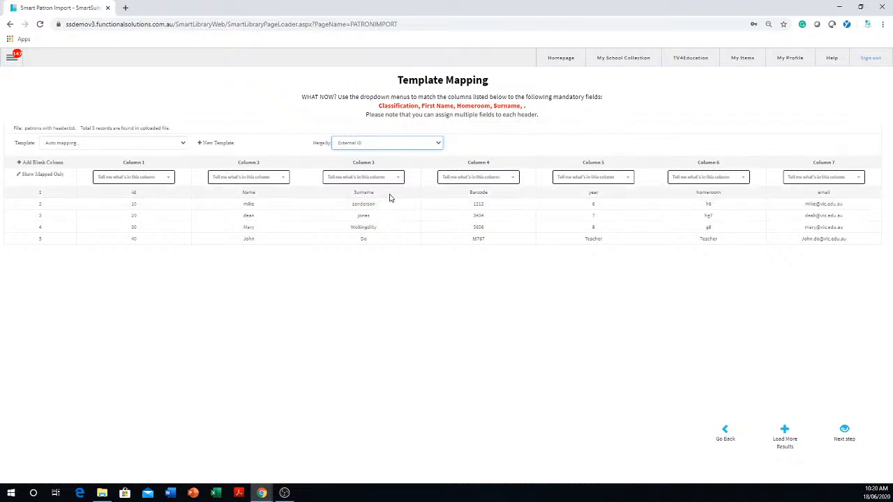
pyautogui.click(441, 145)
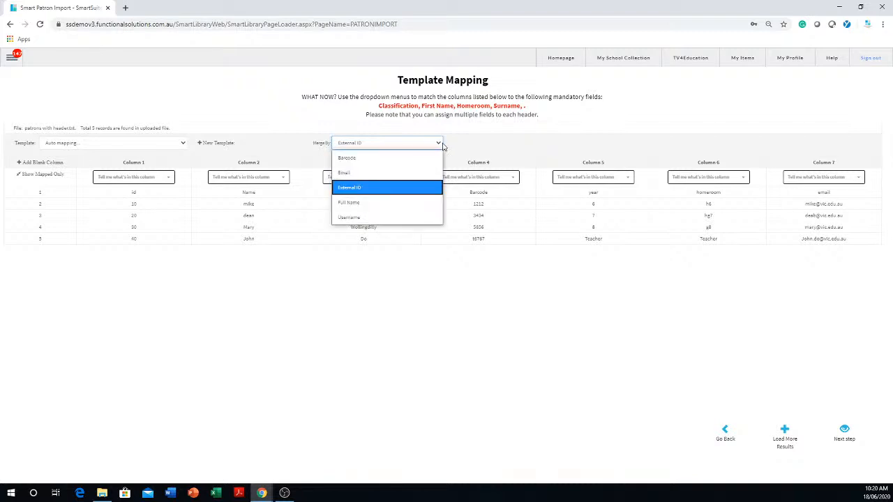
pyautogui.click(367, 203)
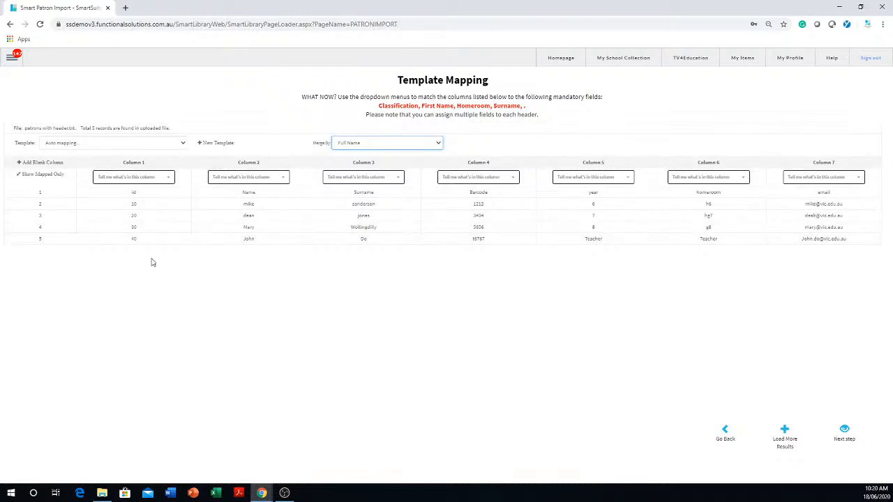
pyautogui.click(432, 147)
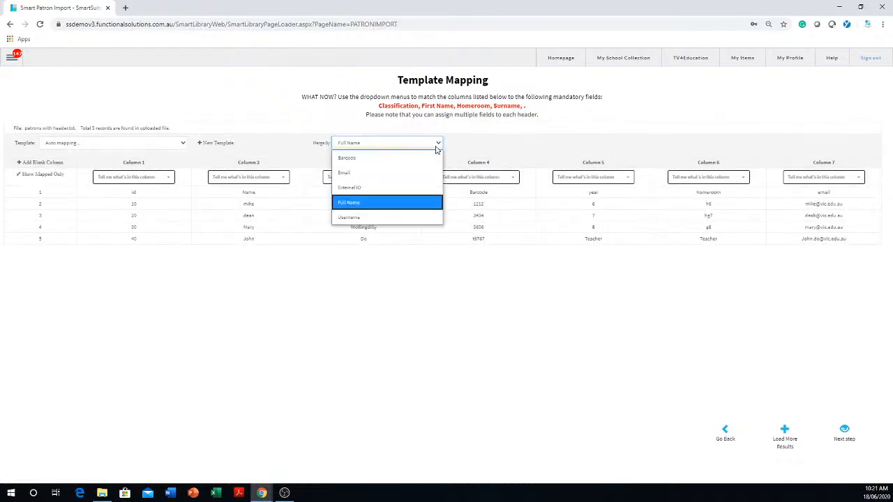
pyautogui.click(359, 191)
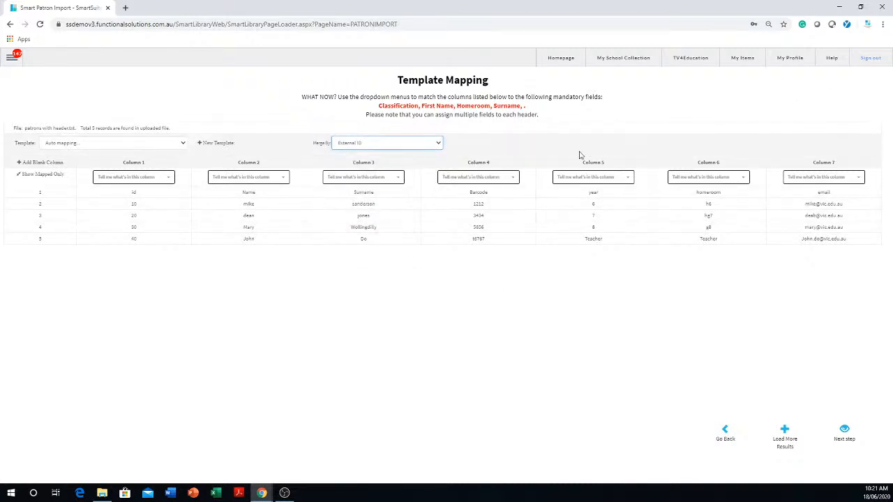
# Open "patrons with header" from File Explorer's recent files to review its columns, and return to the patron import's Template Mapping page.
pyautogui.click(102, 494)
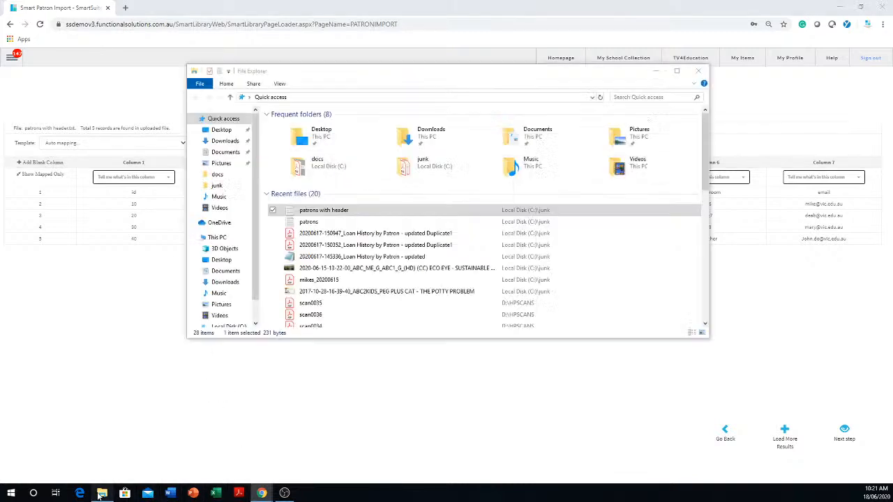
pyautogui.doubleClick(405, 211)
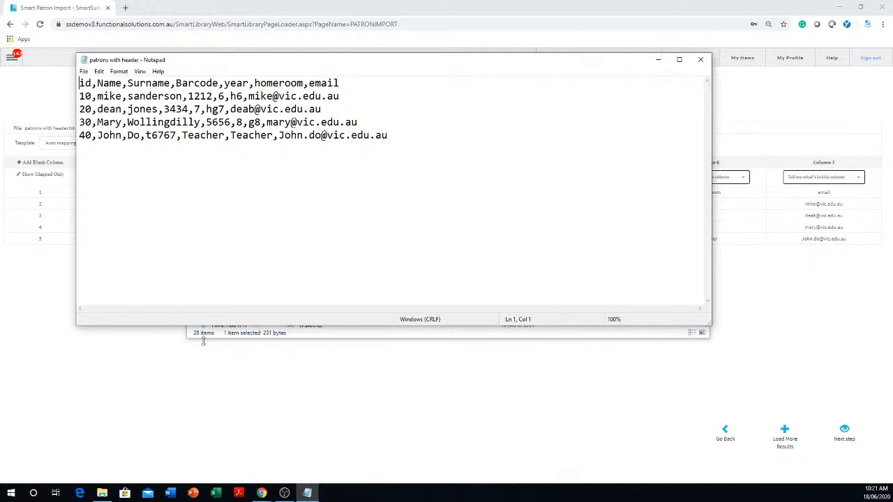
pyautogui.click(140, 421)
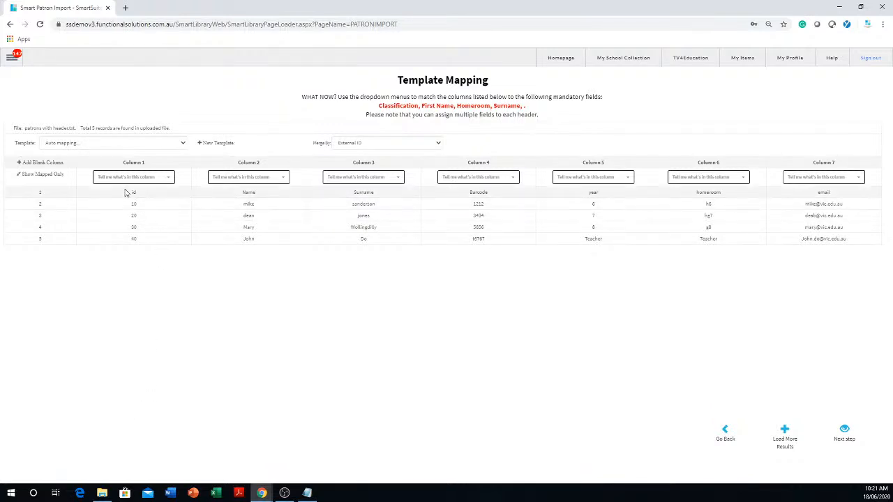
# Map Column 1, the id column of the uploaded patron file, to the External ID field.
pyautogui.click(168, 180)
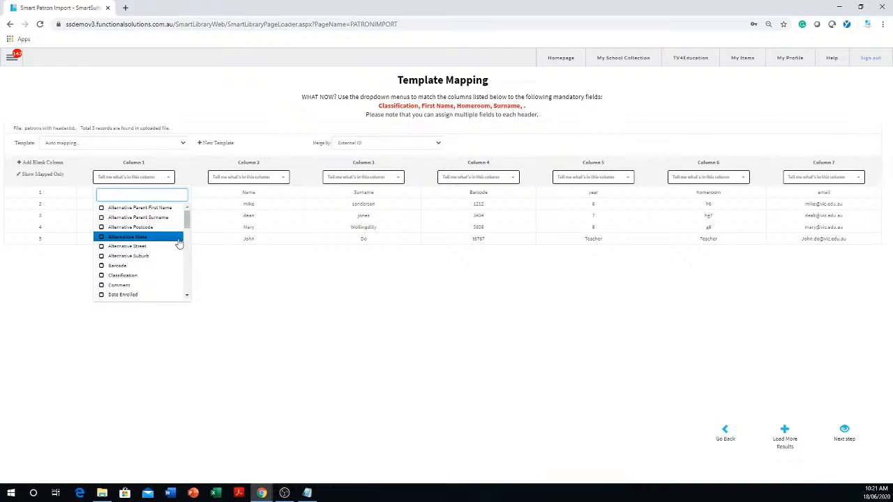
pyautogui.click(187, 297)
pyautogui.click(187, 297)
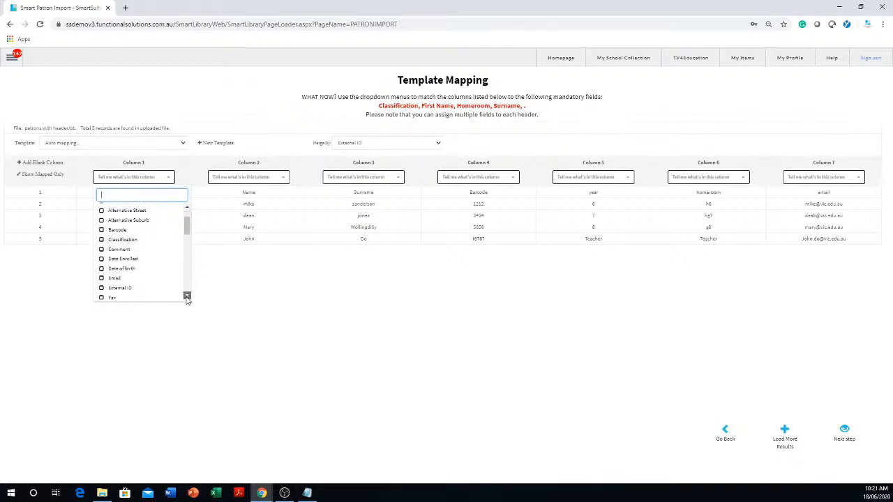
pyautogui.click(187, 297)
pyautogui.click(118, 269)
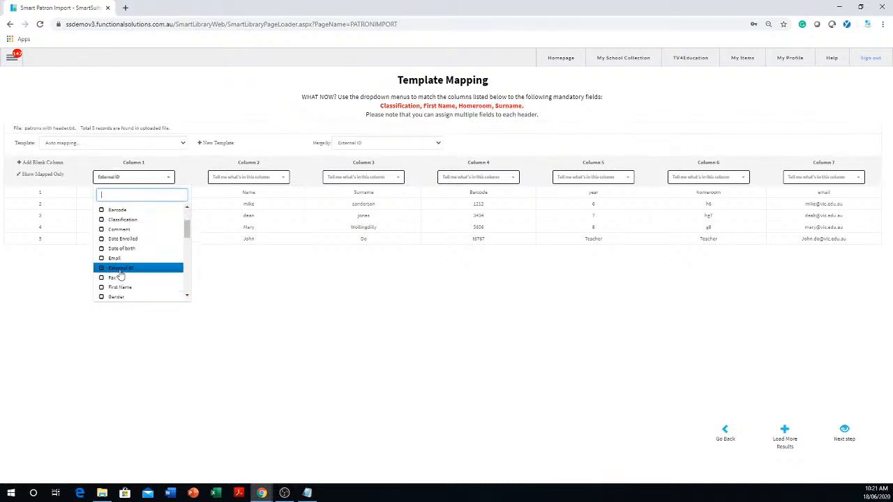
pyautogui.click(285, 349)
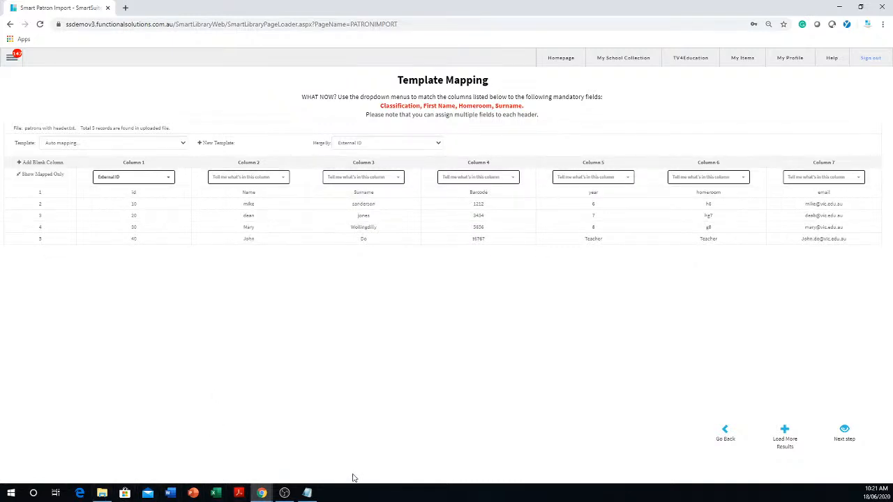
# Recheck the columns of "patrons with header" in Notepad, and map Column 2 of the import to First Name.
pyautogui.click(307, 492)
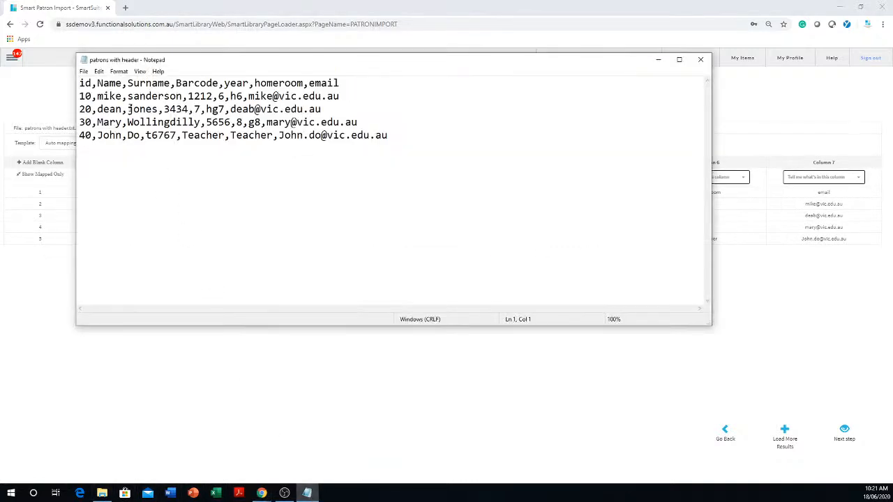
pyautogui.click(382, 392)
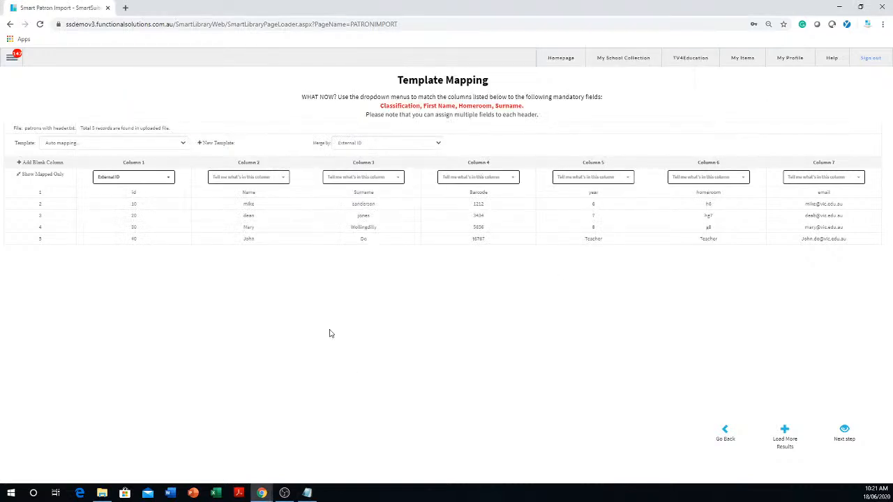
pyautogui.click(284, 179)
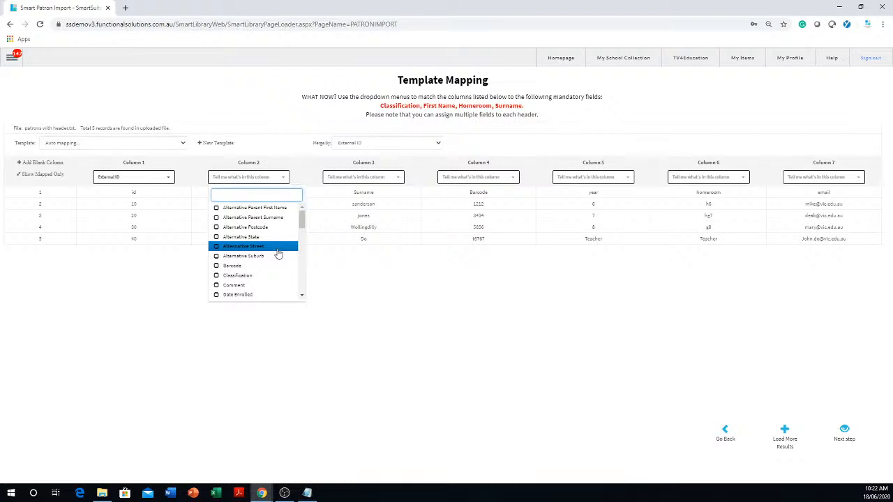
pyautogui.scroll(-1, 278, 254)
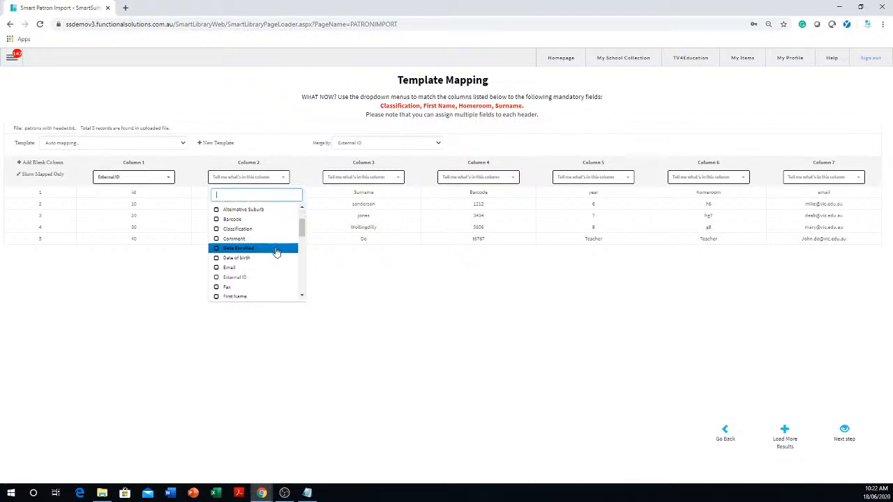
pyautogui.click(248, 296)
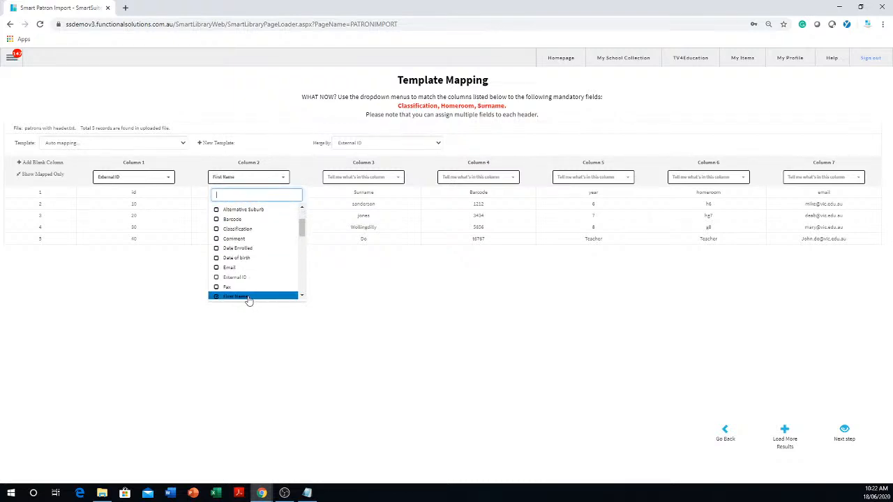
# Map Column 3 of the patron import to the Surname field.
pyautogui.click(395, 180)
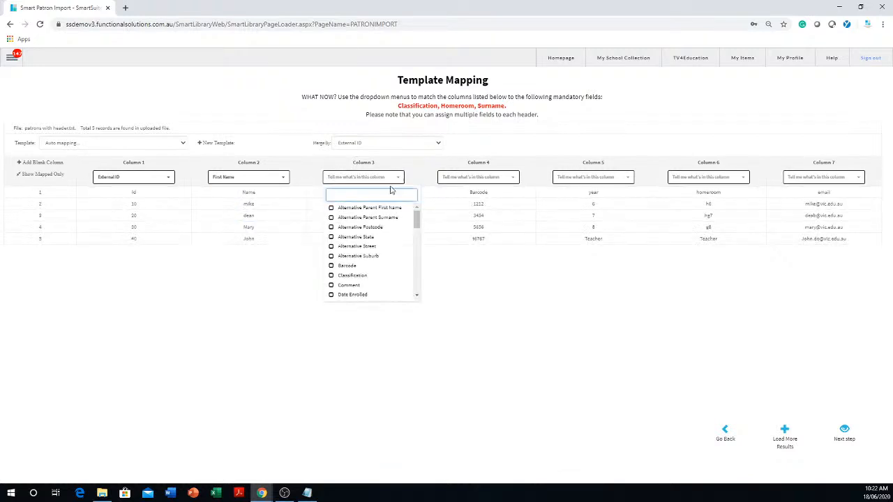
pyautogui.scroll(-1, 357, 276)
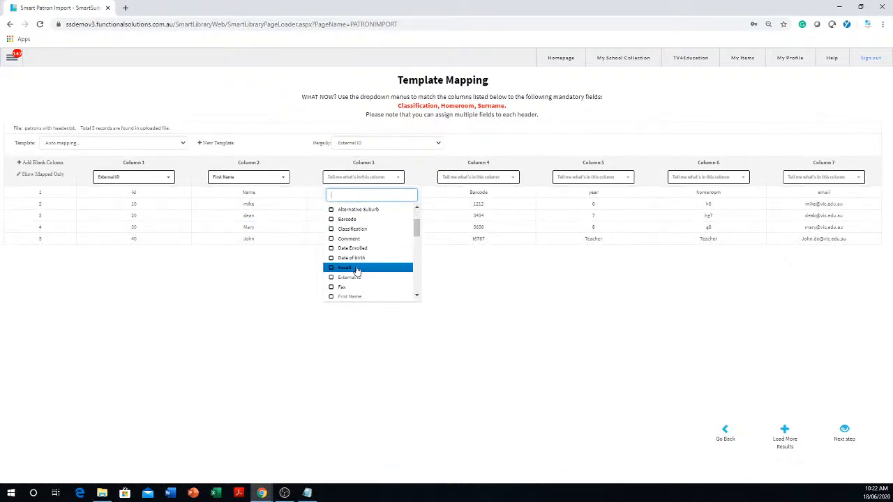
pyautogui.scroll(-3, 356, 271)
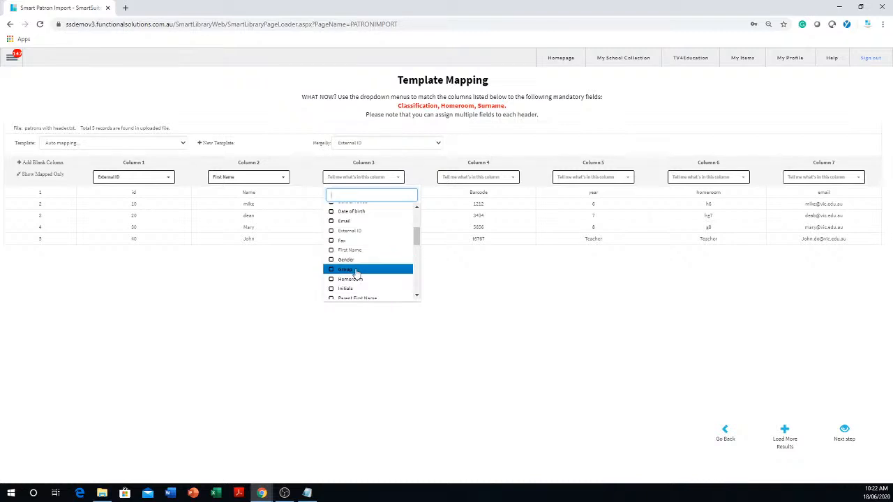
pyautogui.scroll(-4, 356, 271)
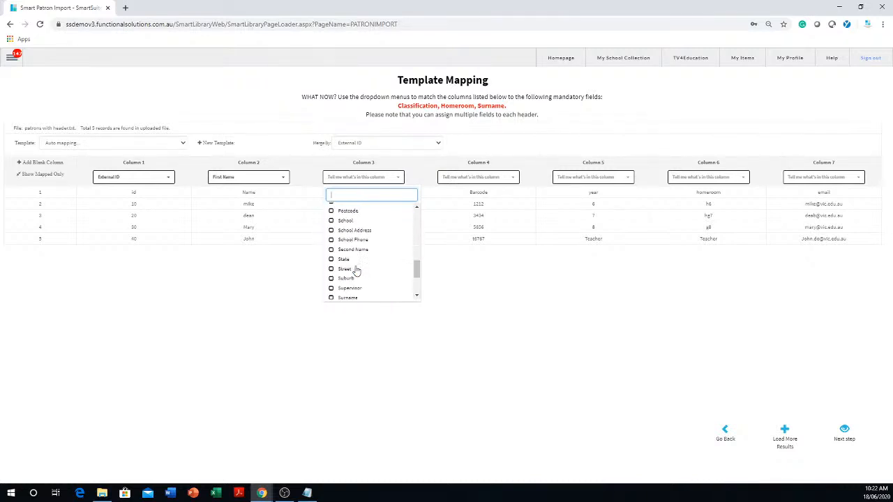
pyautogui.click(360, 295)
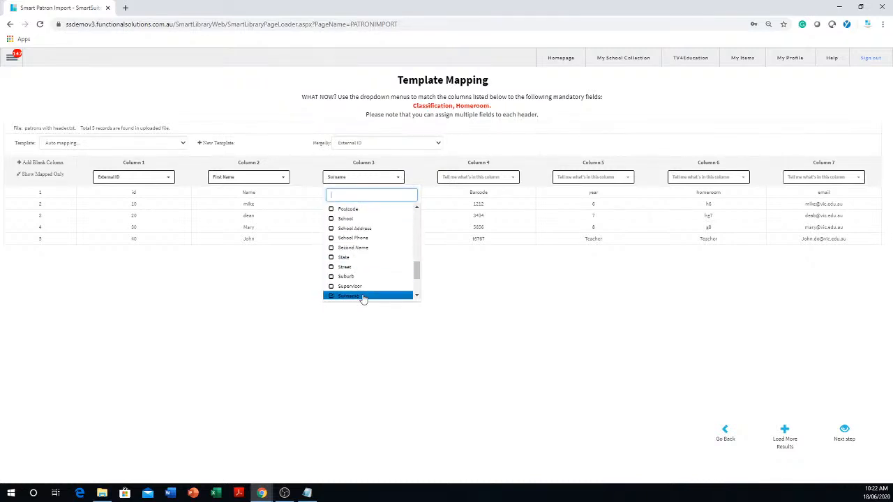
pyautogui.click(508, 319)
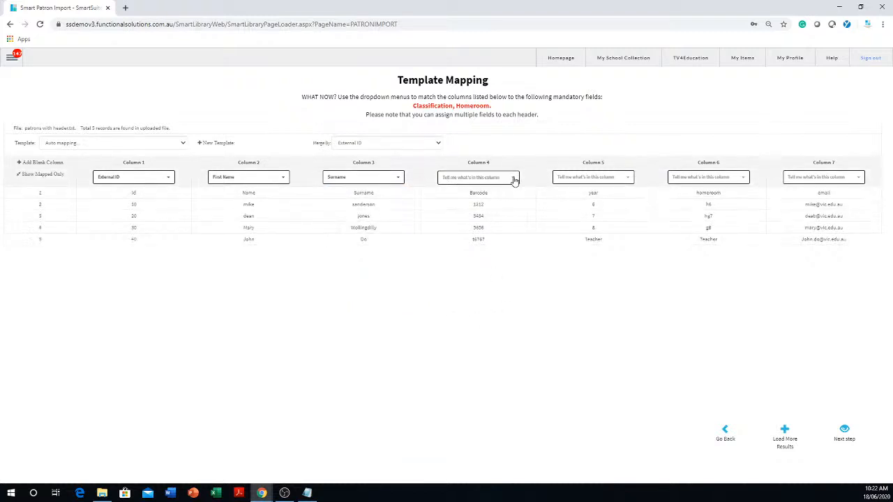
# Map Column 4 of the patron import to the Barcode field.
pyautogui.click(514, 179)
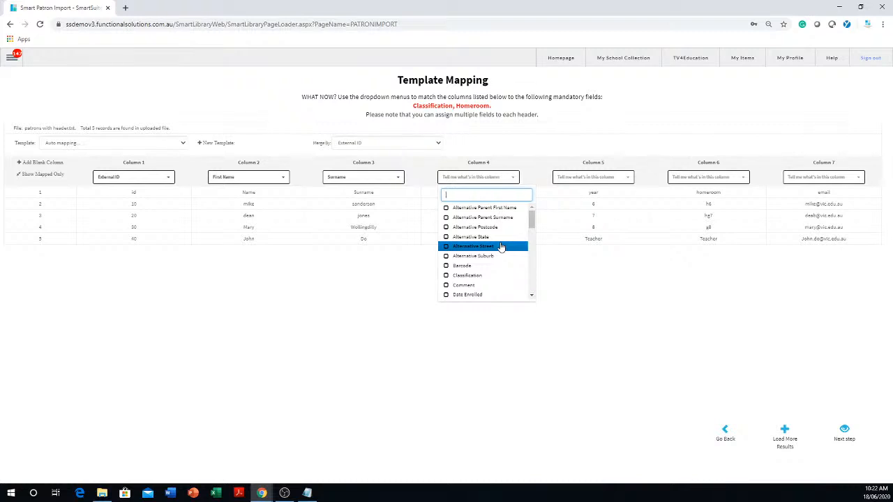
pyautogui.click(478, 267)
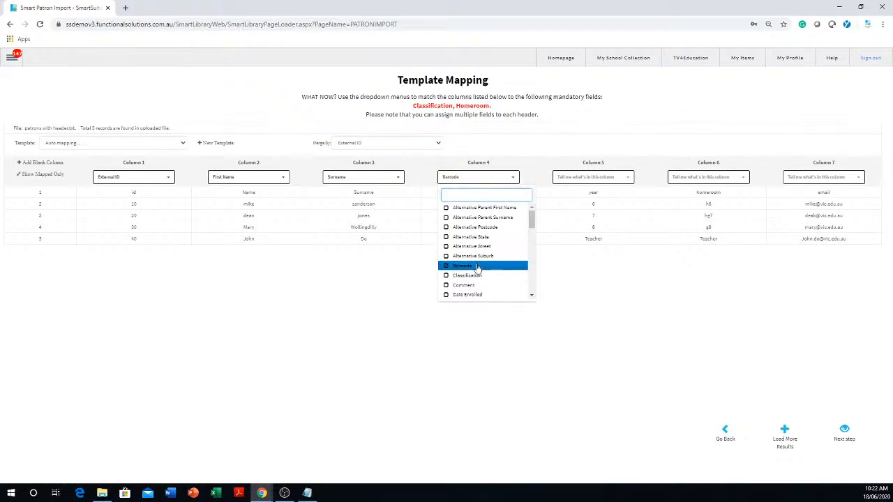
pyautogui.click(569, 318)
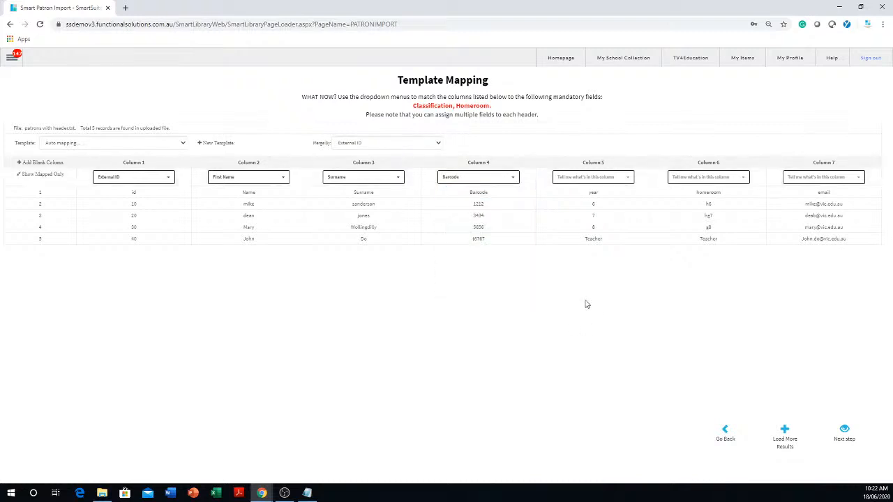
# Map Column 5, which holds the year values, to the Classification field.
pyautogui.click(594, 179)
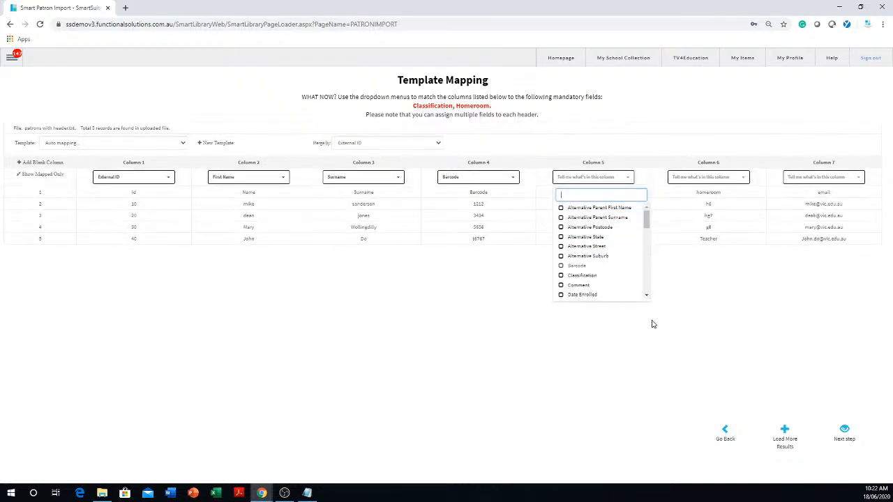
pyautogui.click(617, 329)
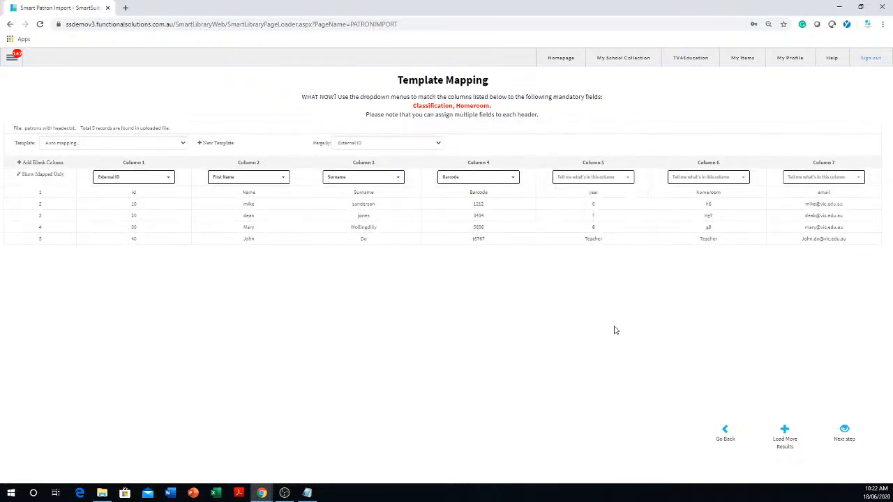
pyautogui.click(626, 180)
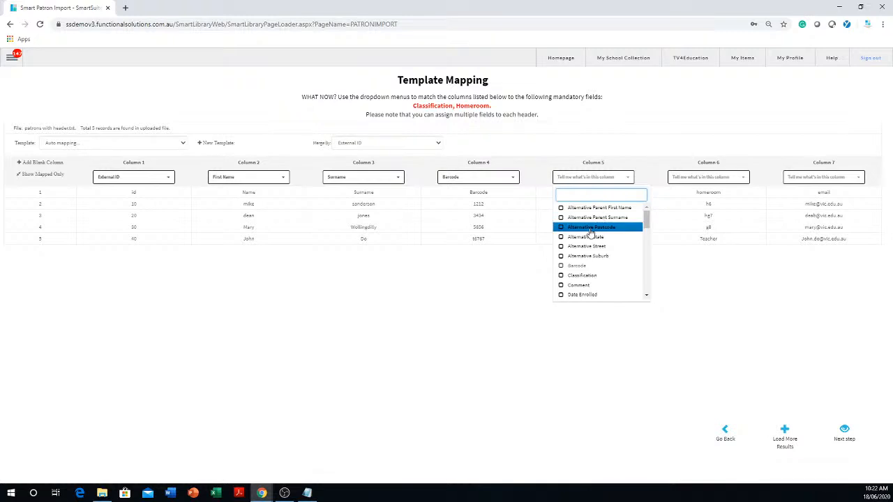
pyautogui.scroll(-1, 590, 232)
pyautogui.scroll(-1, 590, 232)
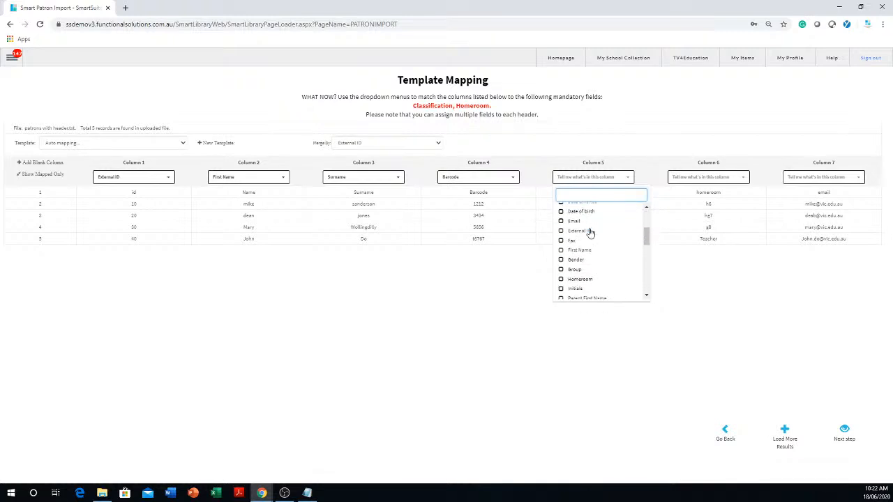
pyautogui.scroll(1, 589, 227)
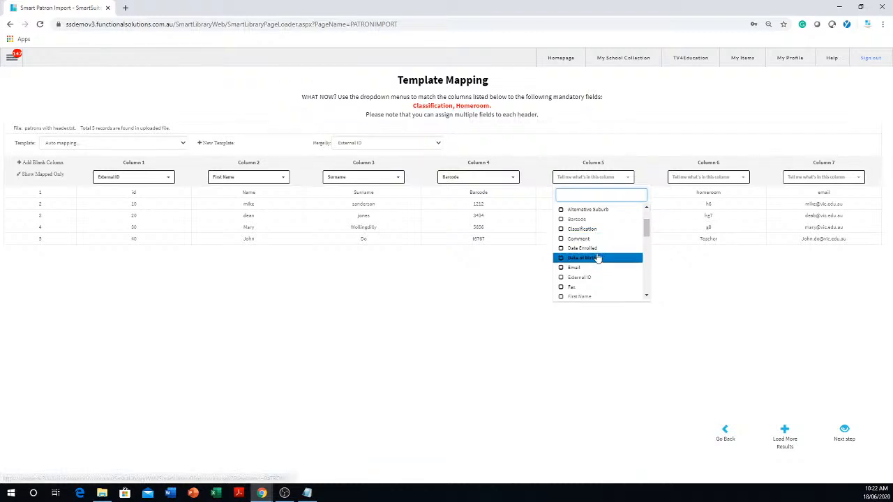
pyautogui.click(587, 231)
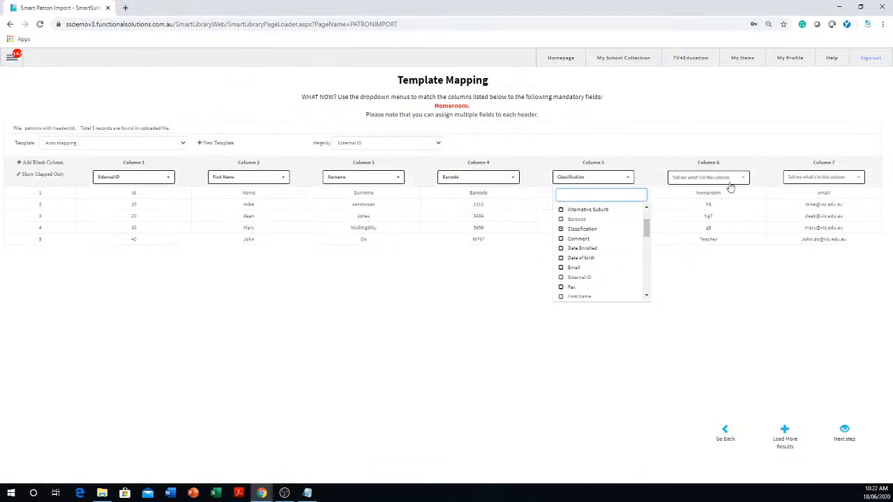
# Map Column 6 of the patron import to Homeroom and Column 7 to Email.
pyautogui.click(675, 180)
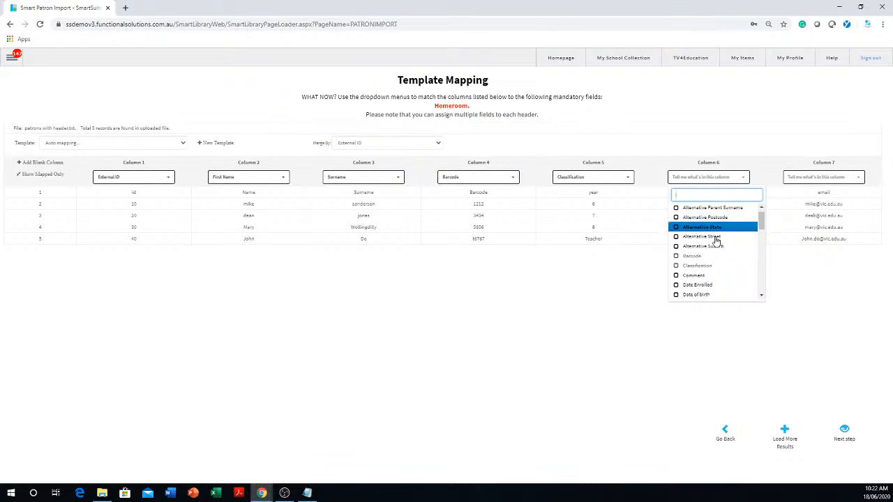
pyautogui.scroll(-3, 709, 251)
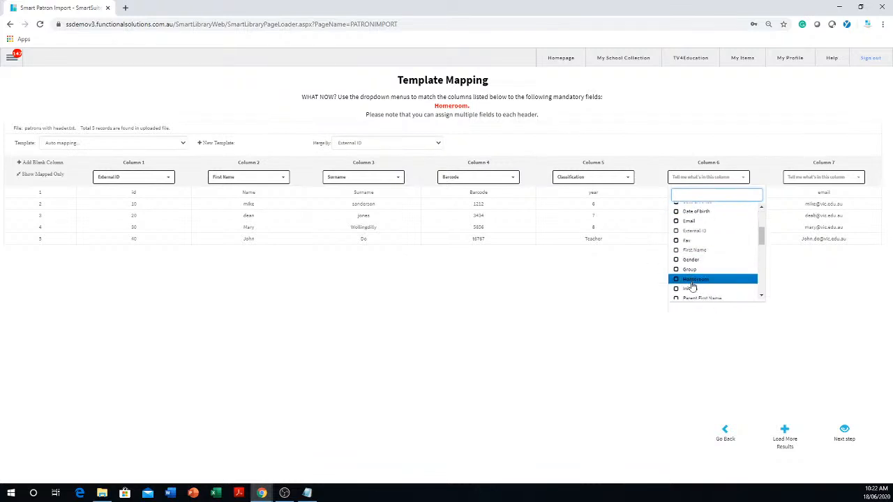
pyautogui.click(695, 279)
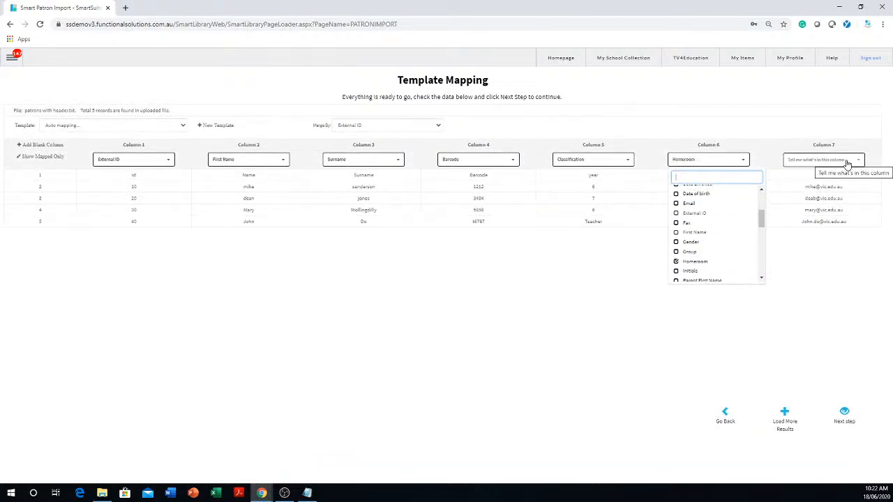
pyautogui.click(847, 161)
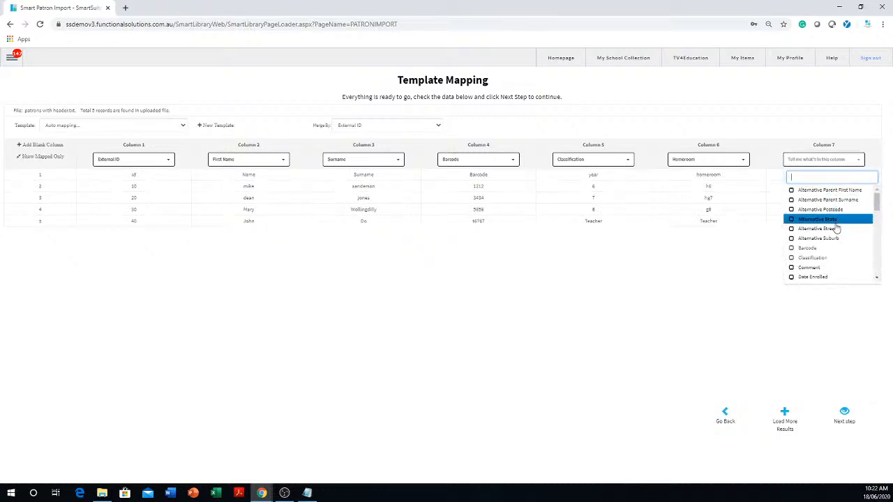
pyautogui.scroll(-2, 834, 223)
pyautogui.click(804, 252)
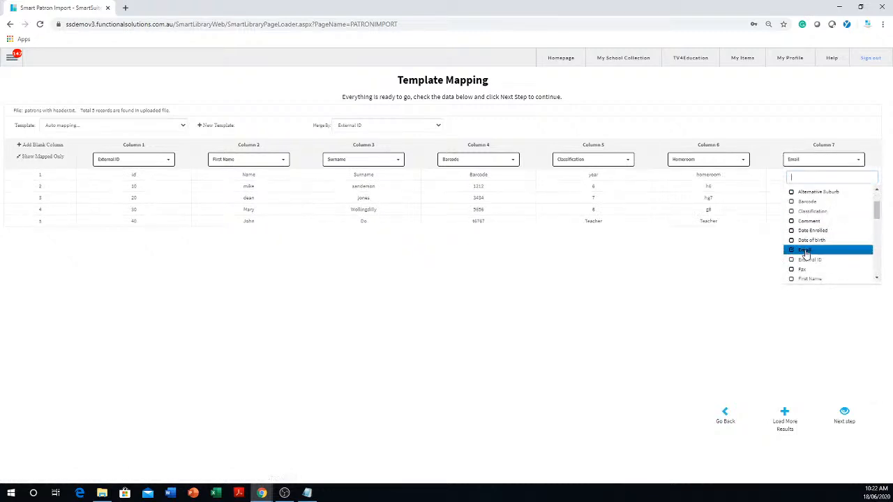
pyautogui.click(503, 313)
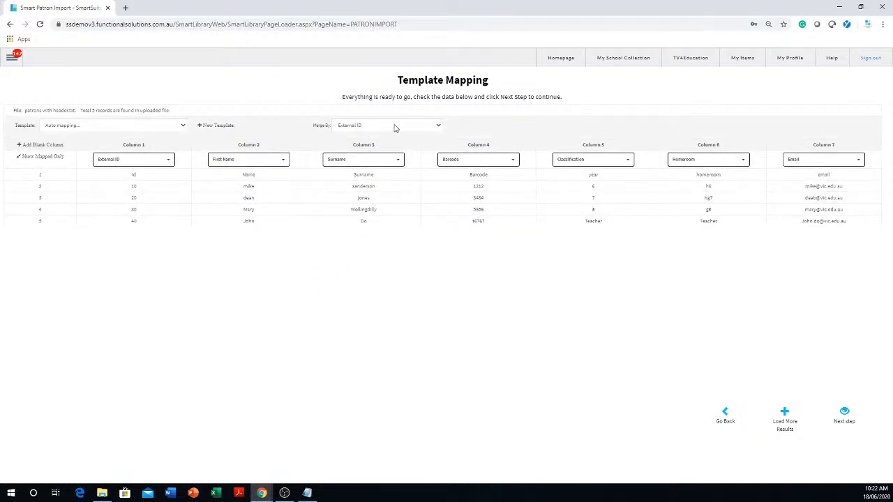
# Set the Merge By field of the patron import to Full Name.
pyautogui.click(437, 130)
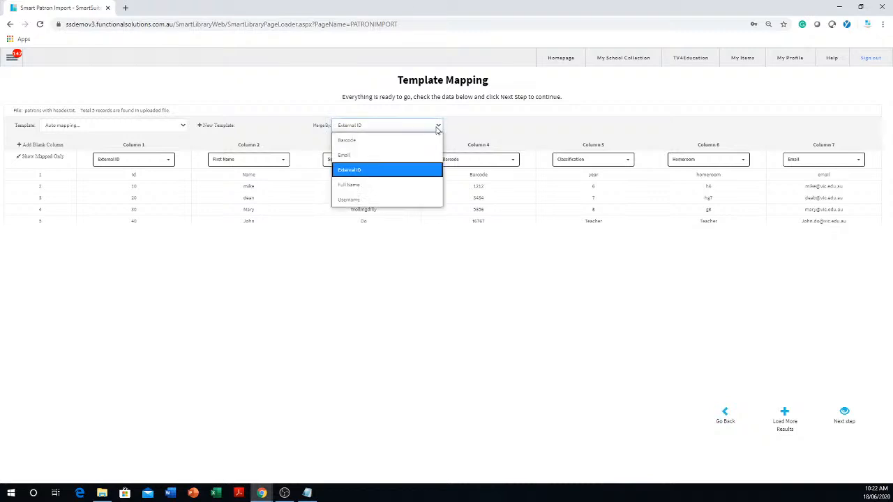
pyautogui.click(361, 186)
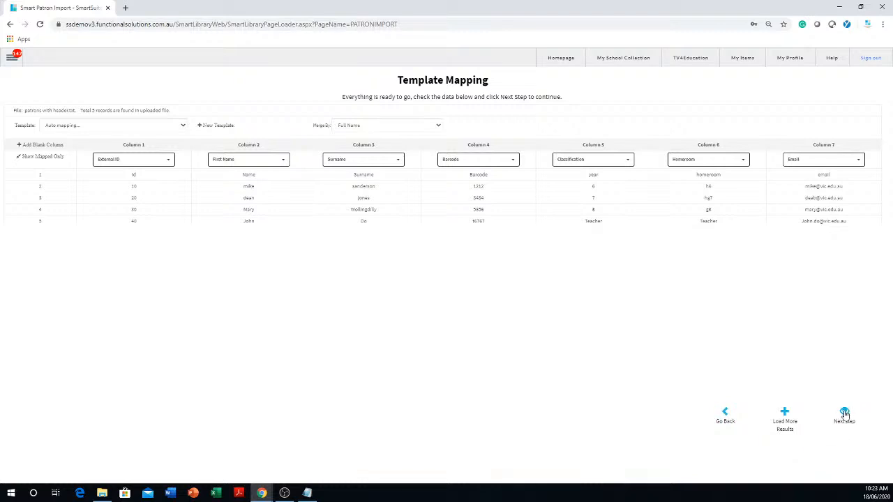
# Preview the mapped patron import and perform the changes.
pyautogui.click(844, 415)
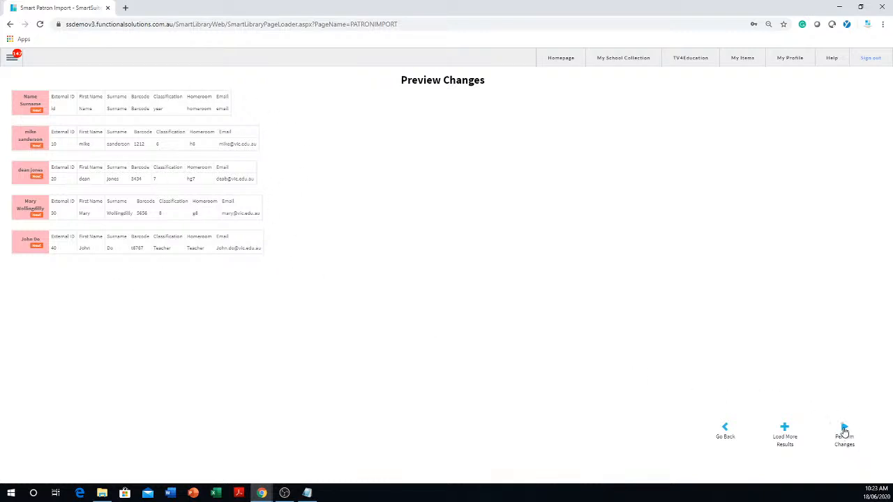
pyautogui.click(844, 429)
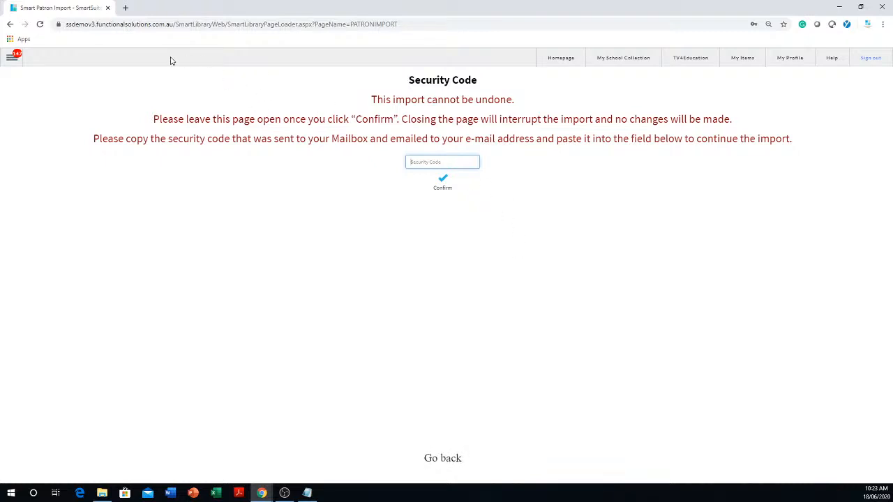
pyautogui.moveTo(173, 23); pyautogui.dragTo(56, 28)
pyautogui.rightClick(116, 24)
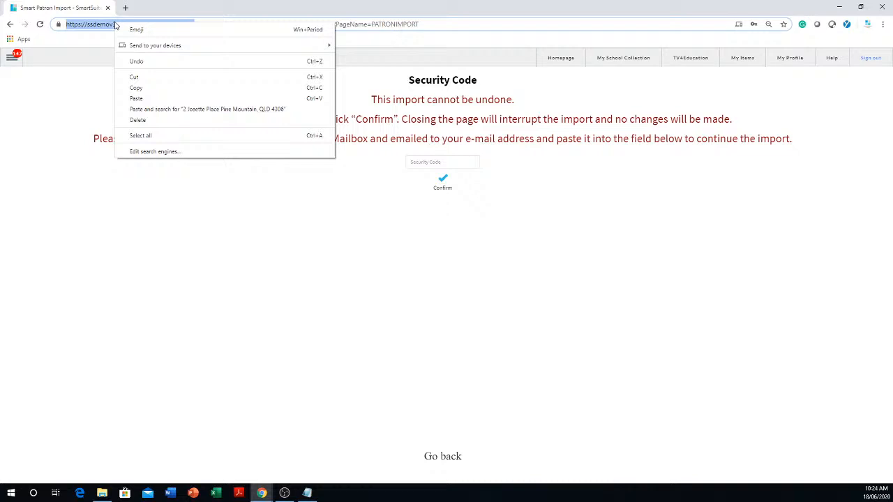
pyautogui.click(136, 89)
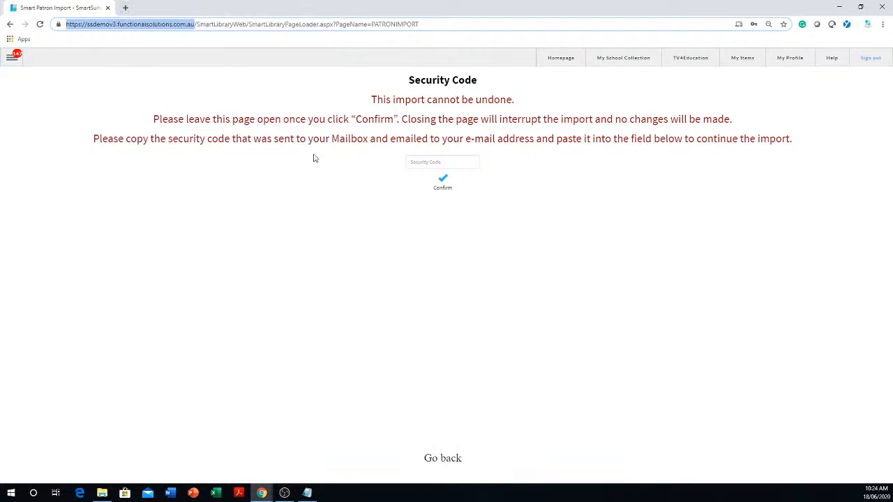
pyautogui.click(125, 8)
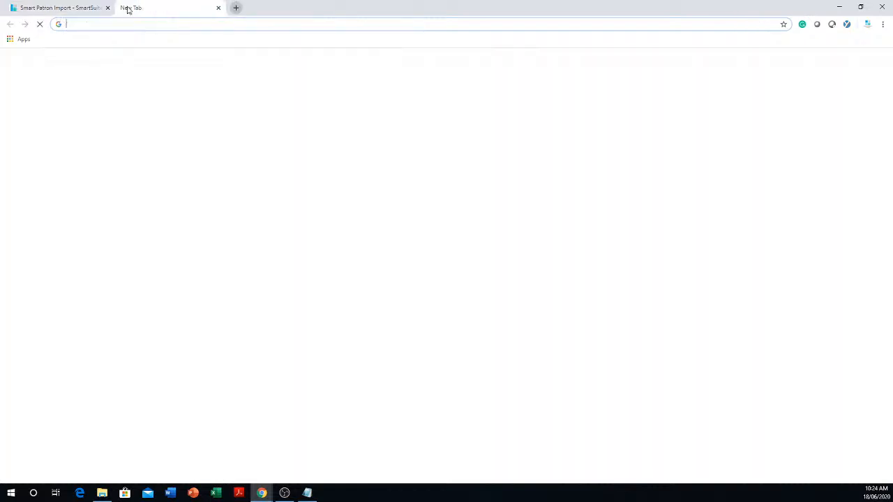
pyautogui.rightClick(313, 27)
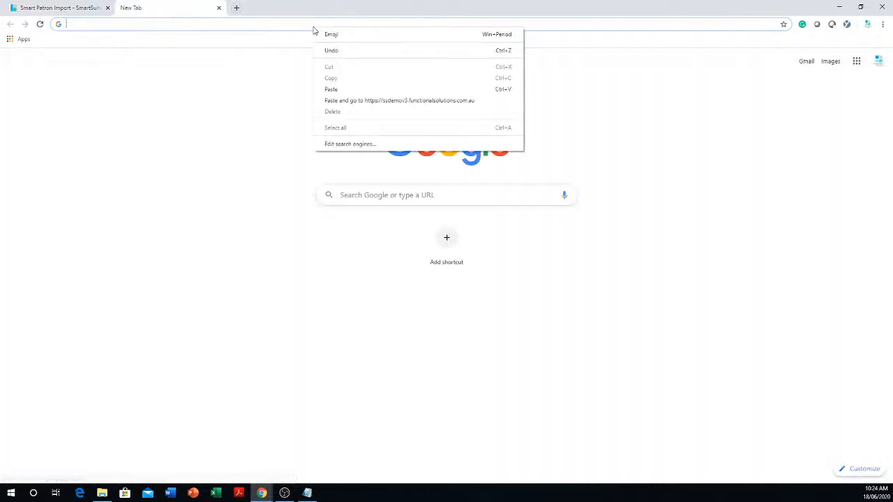
pyautogui.click(340, 89)
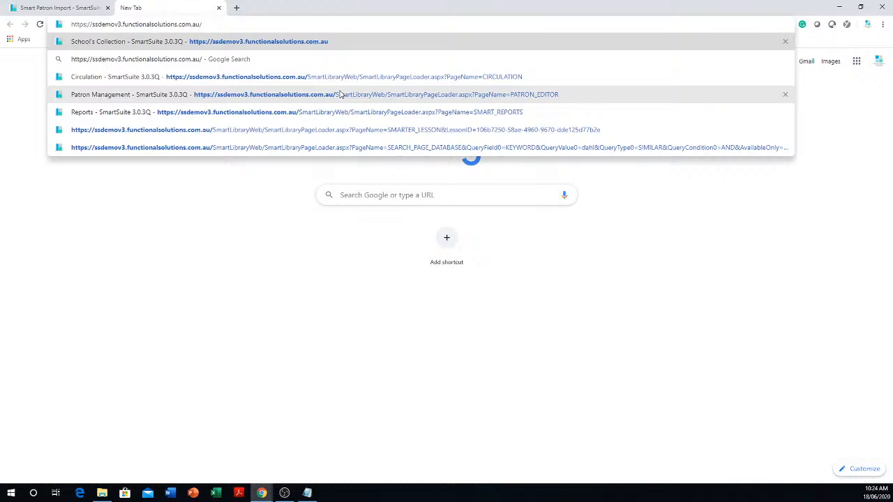
pyautogui.press('Return')
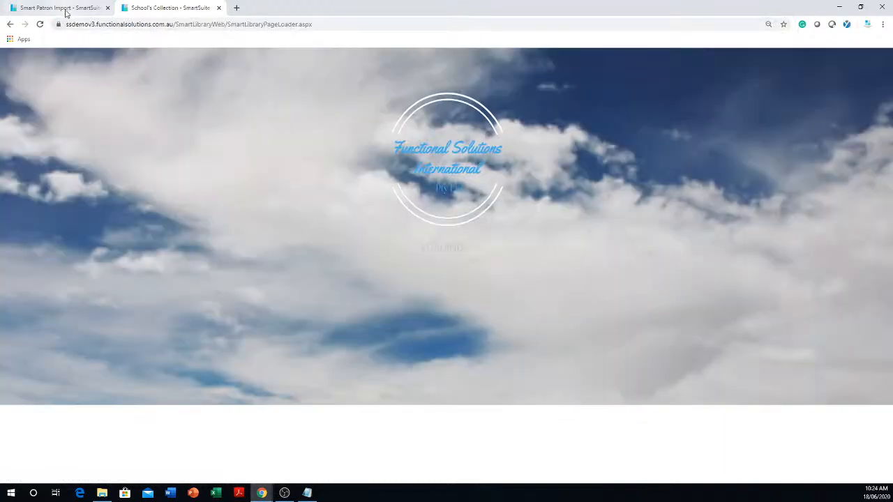
pyautogui.click(69, 9)
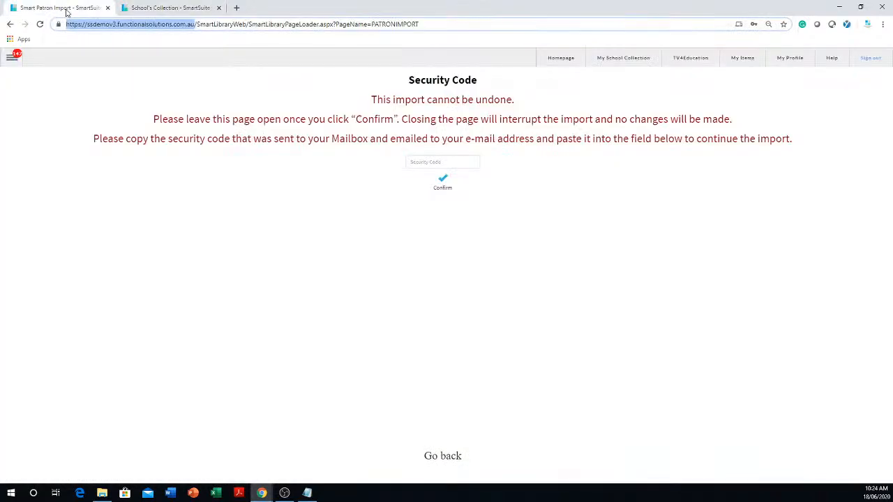
pyautogui.click(175, 11)
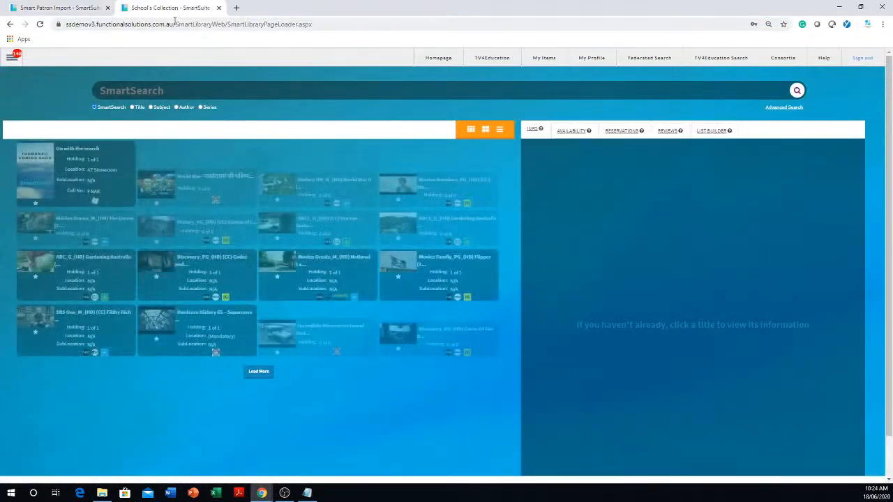
pyautogui.click(69, 8)
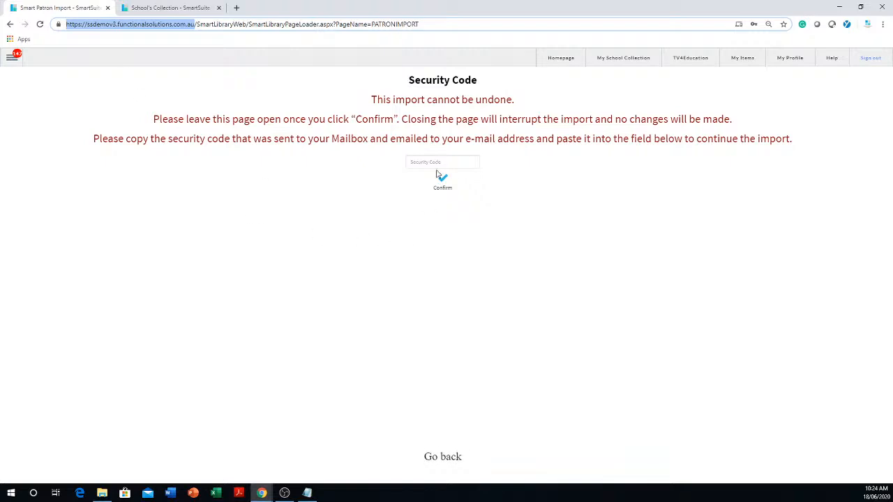
pyautogui.click(443, 162)
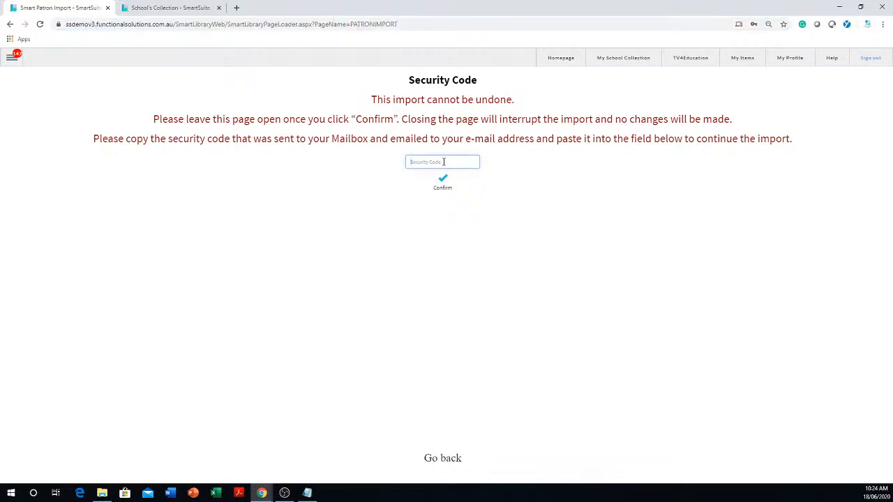
# In the School's Collection tab, open the Patron Import Security Code message from the MailBox.
pyautogui.click(196, 8)
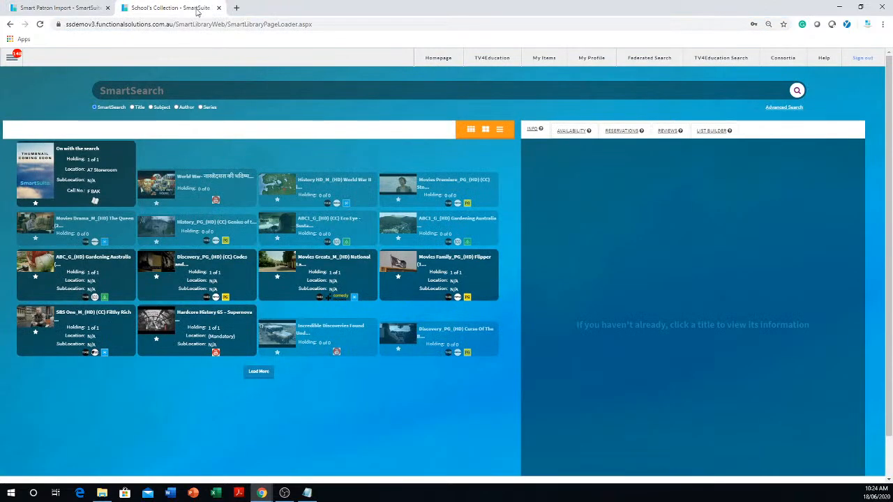
pyautogui.click(11, 60)
pyautogui.click(20, 122)
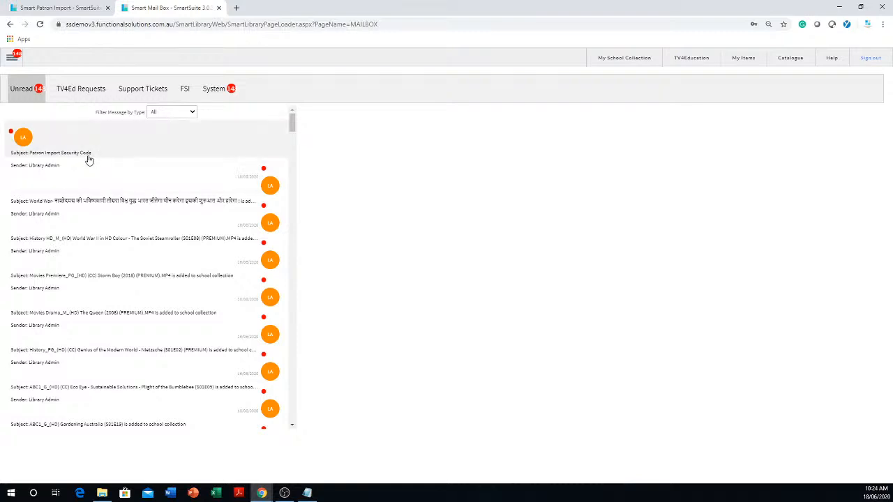
pyautogui.click(132, 147)
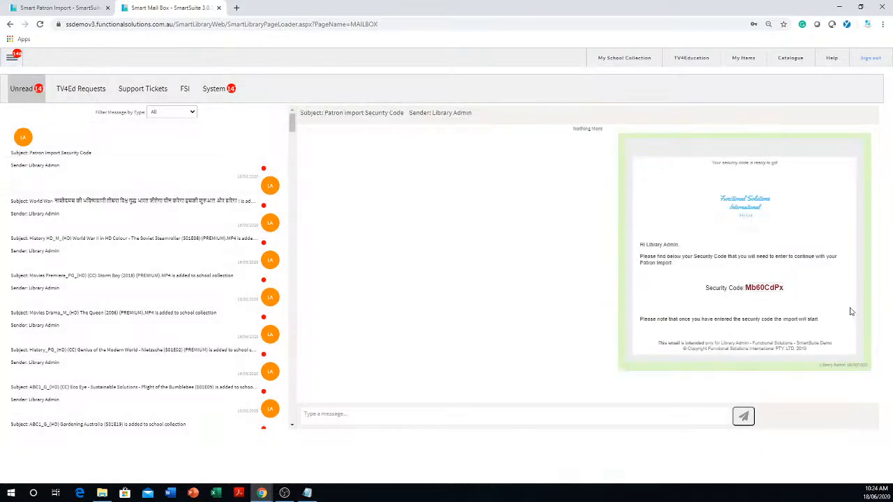
# Copy the security code from the mailbox message and paste it into the Security Code field of the patron import.
pyautogui.moveTo(789, 288); pyautogui.dragTo(746, 286)
pyautogui.rightClick(757, 286)
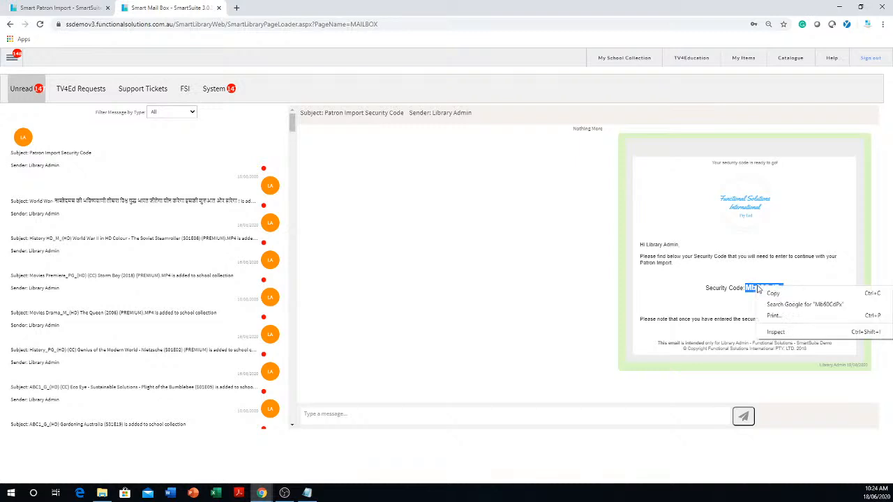
pyautogui.click(776, 299)
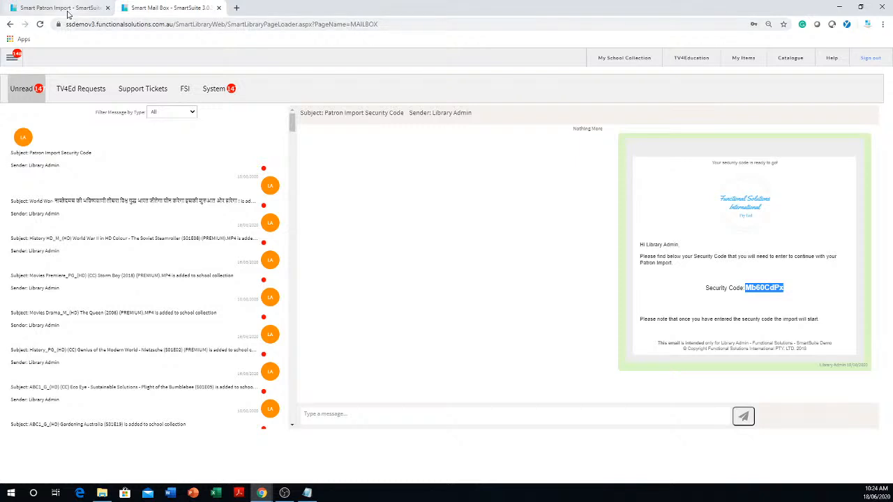
pyautogui.click(67, 9)
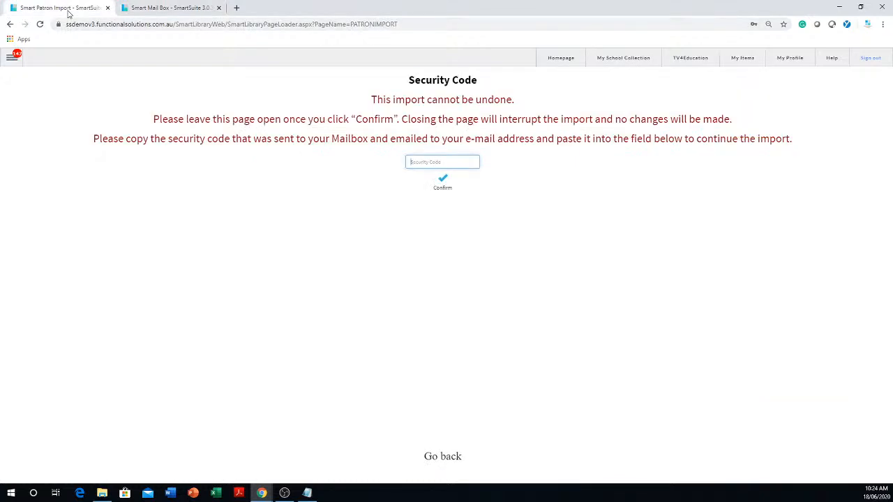
pyautogui.rightClick(447, 163)
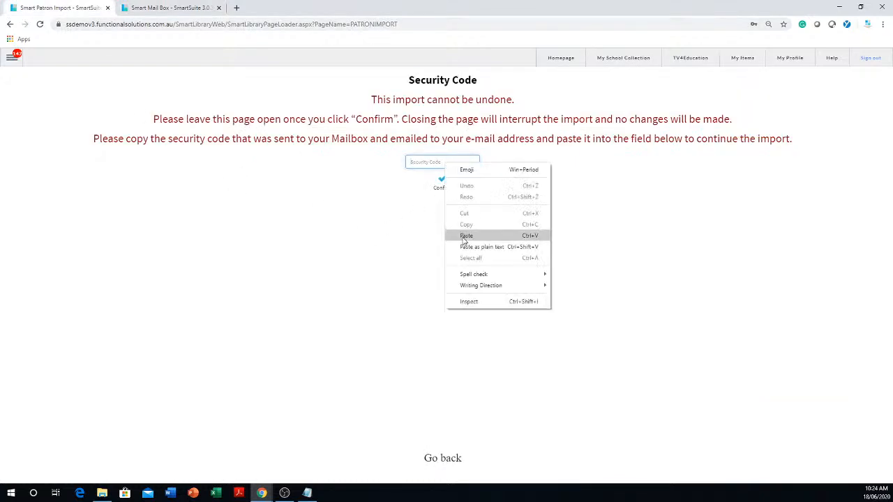
pyautogui.click(464, 237)
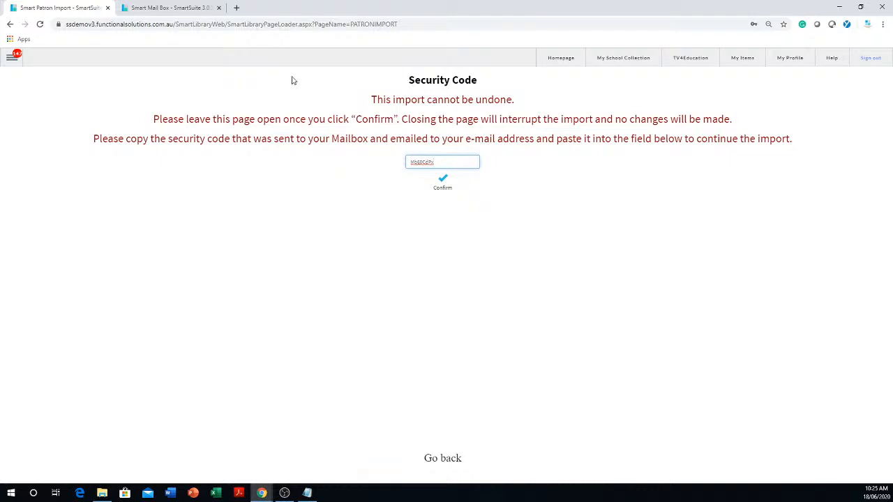
# Confirm the security code and accept the irreversible patron import so it runs.
pyautogui.click(443, 184)
pyautogui.click(444, 185)
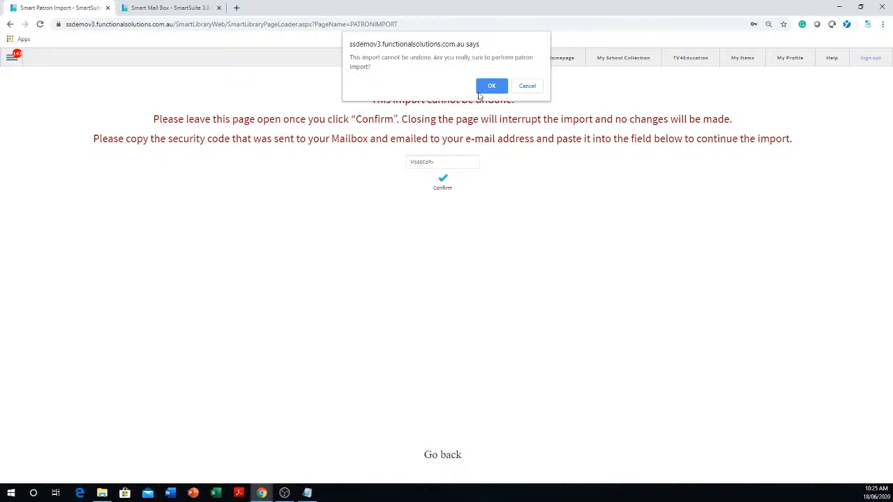
pyautogui.click(492, 85)
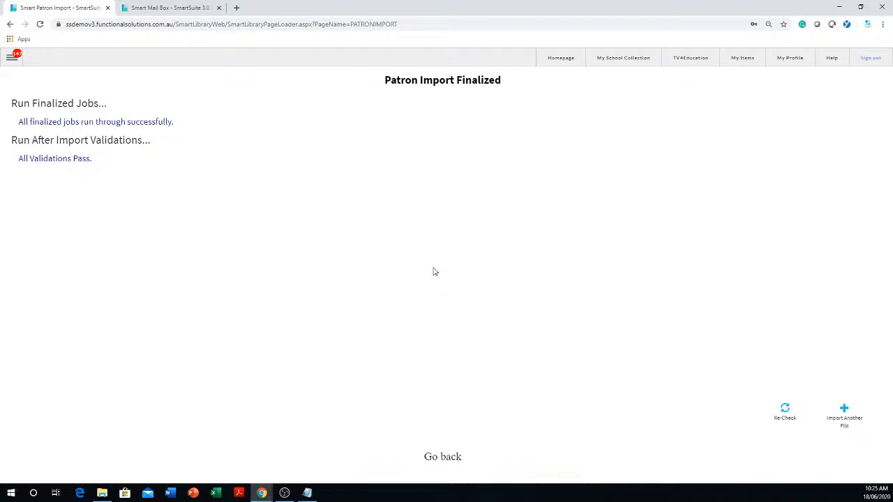
# Leave the finalized import and go to the My School Collection page.
pyautogui.click(11, 57)
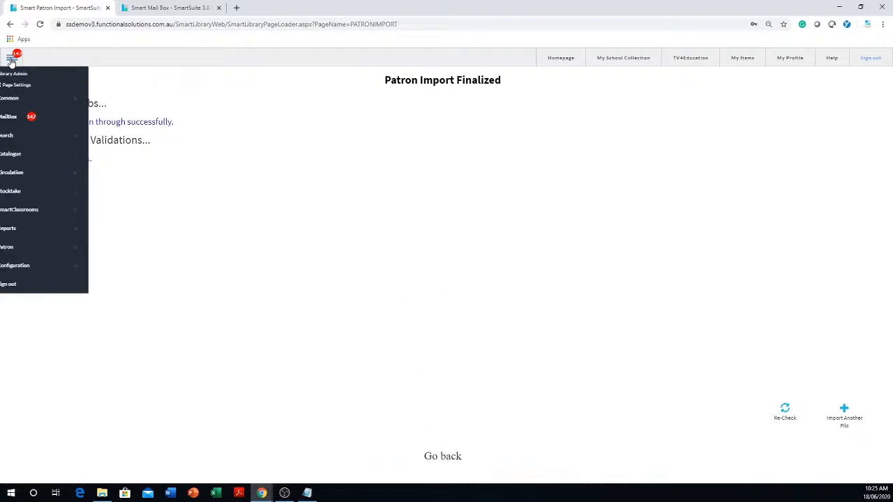
pyautogui.click(630, 60)
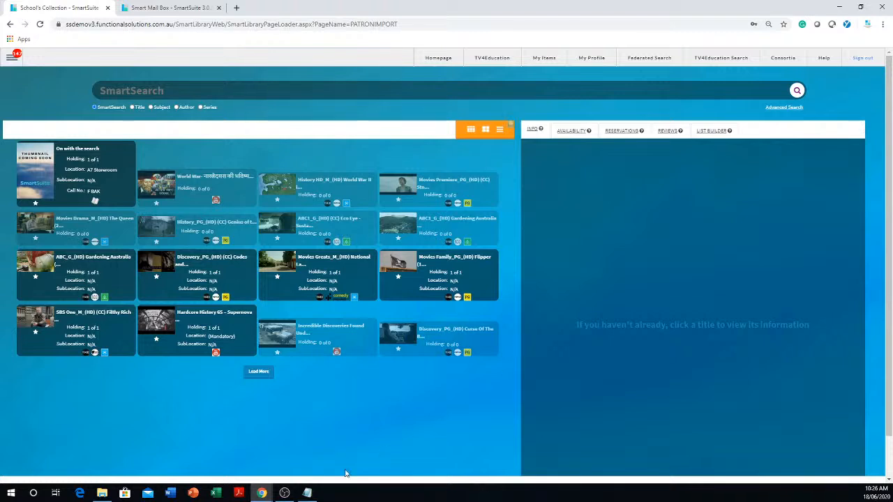
# Delete the last two patron rows from the "patrons with header" file in Notepad and close it without saving.
pyautogui.click(307, 495)
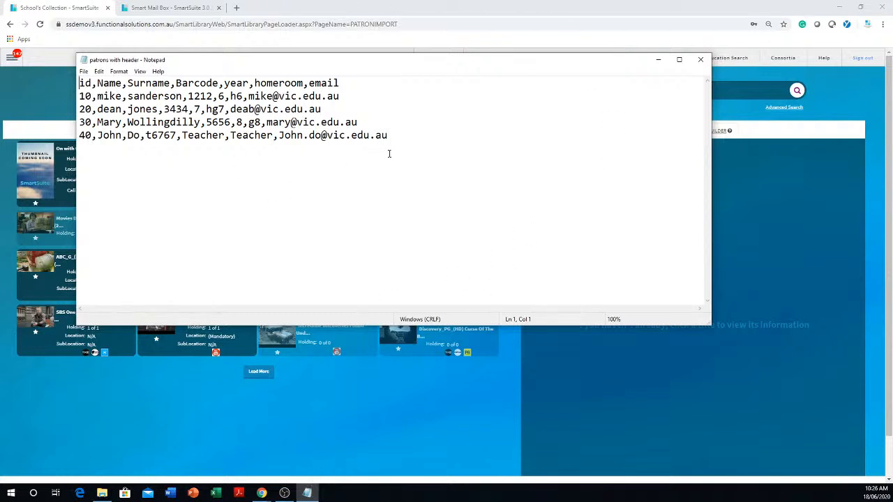
pyautogui.click(407, 207)
pyautogui.moveTo(434, 157); pyautogui.dragTo(80, 122)
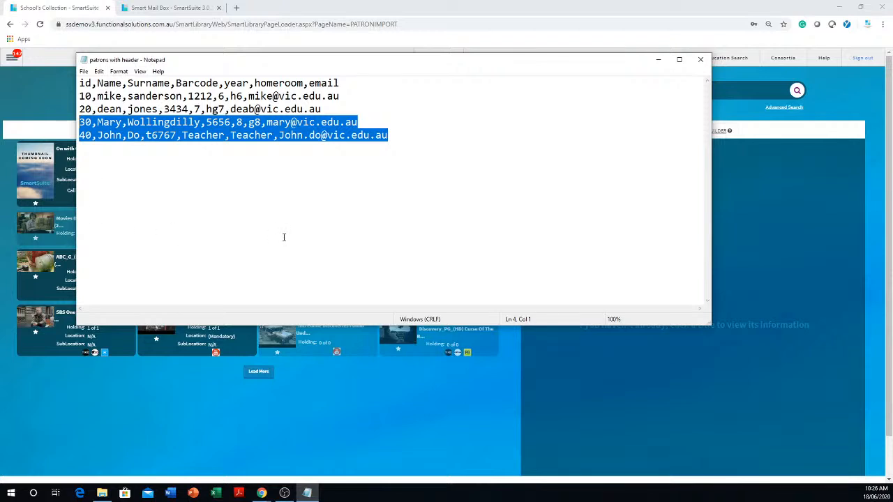
pyautogui.press('Delete')
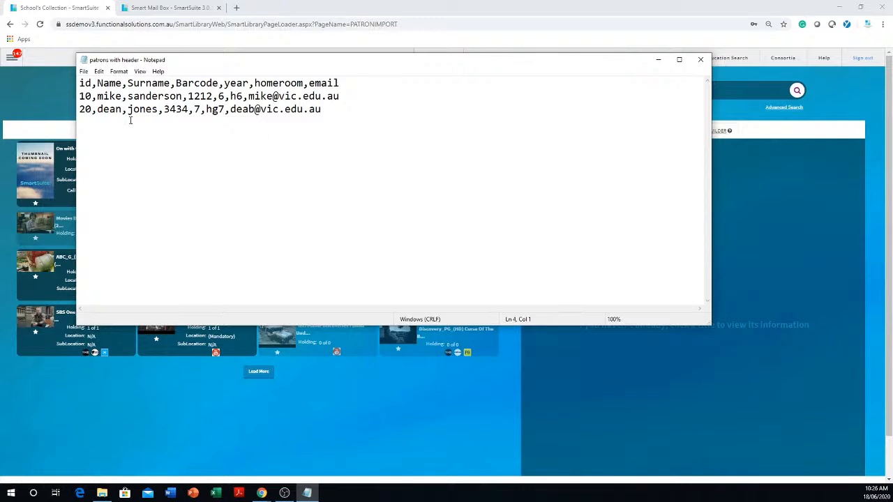
pyautogui.moveTo(130, 120); pyautogui.dragTo(74, 82)
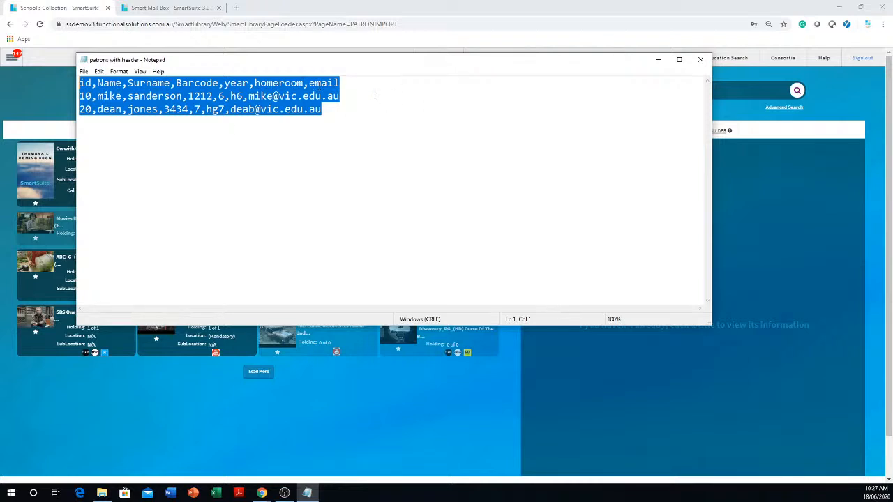
pyautogui.click(702, 61)
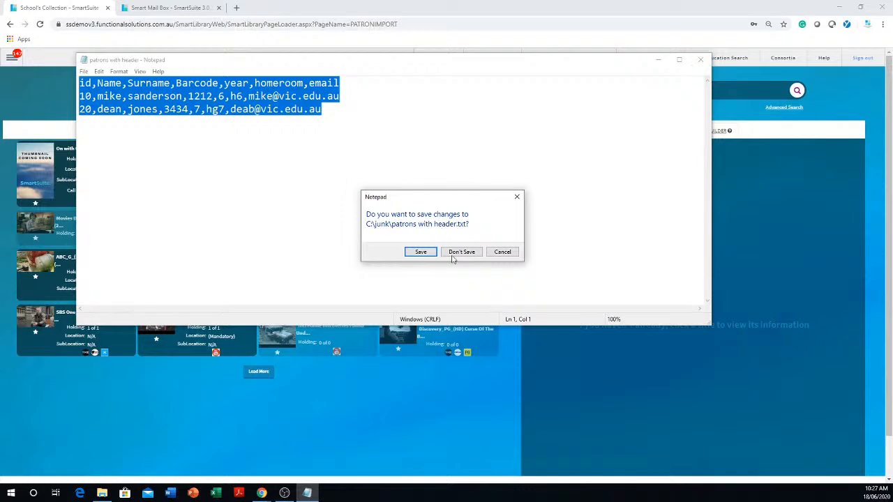
pyautogui.click(462, 252)
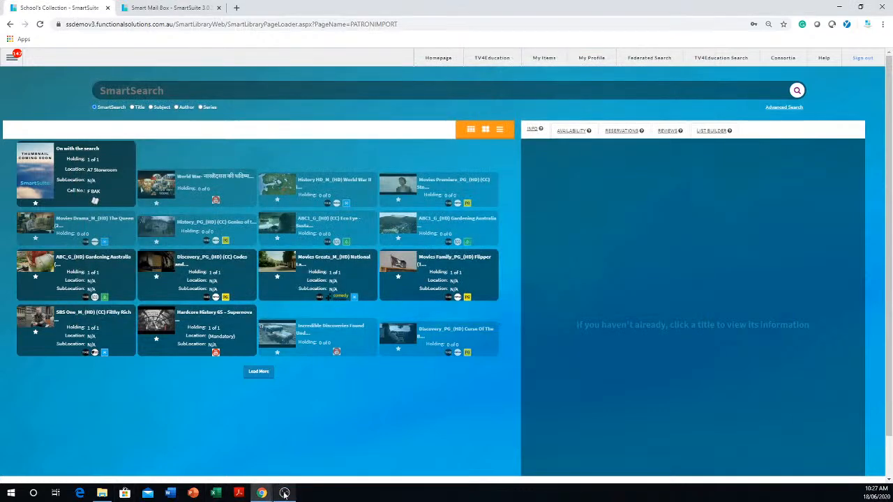
# Reopen the "patrons with header" file from the recent files to check its rows, and close it.
pyautogui.click(102, 493)
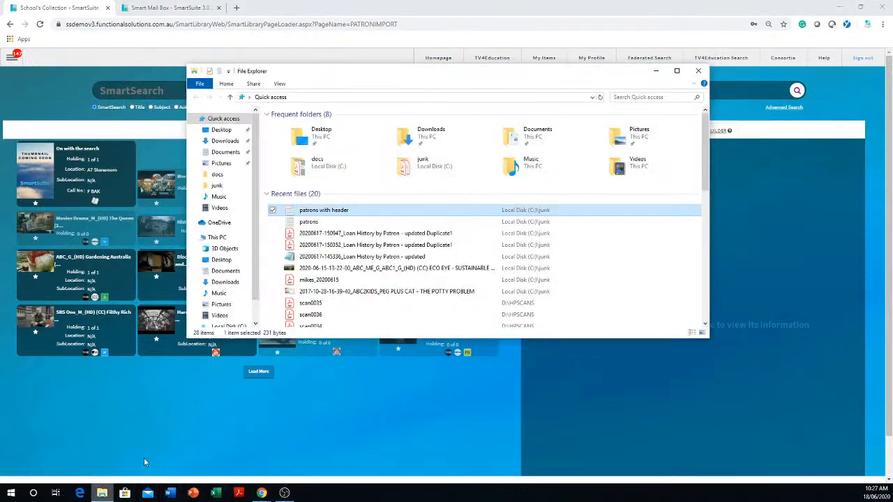
pyautogui.doubleClick(347, 213)
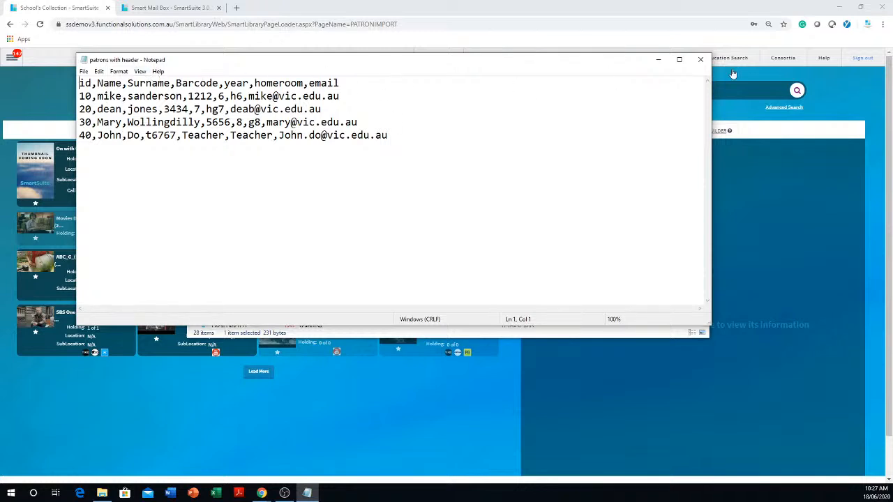
pyautogui.click(700, 60)
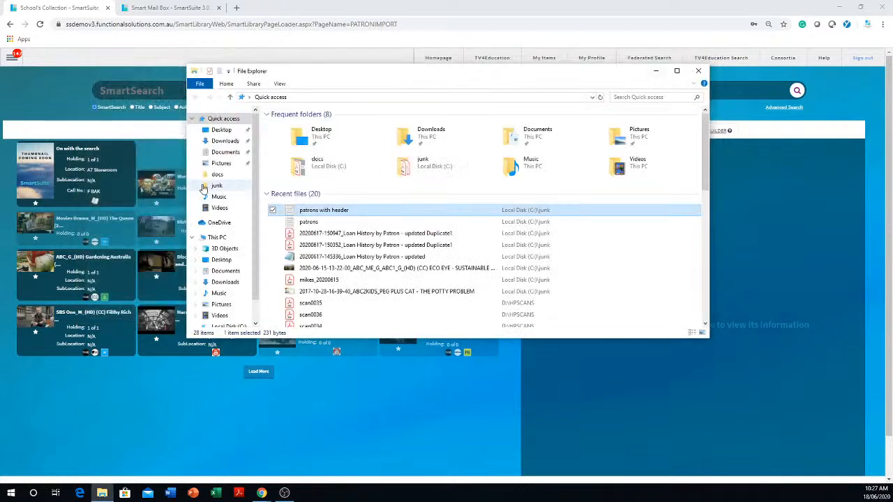
# Return to Smart Patron Import and toggle the Has Header option off and back on.
pyautogui.click(14, 57)
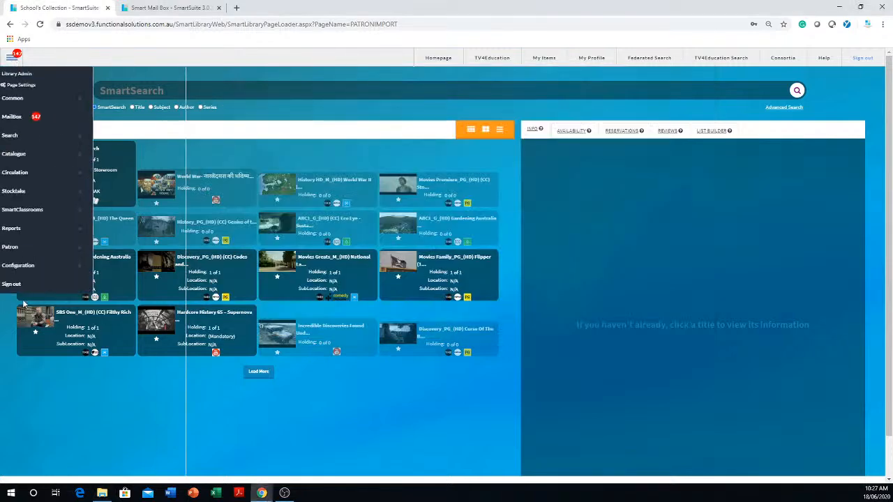
pyautogui.click(40, 251)
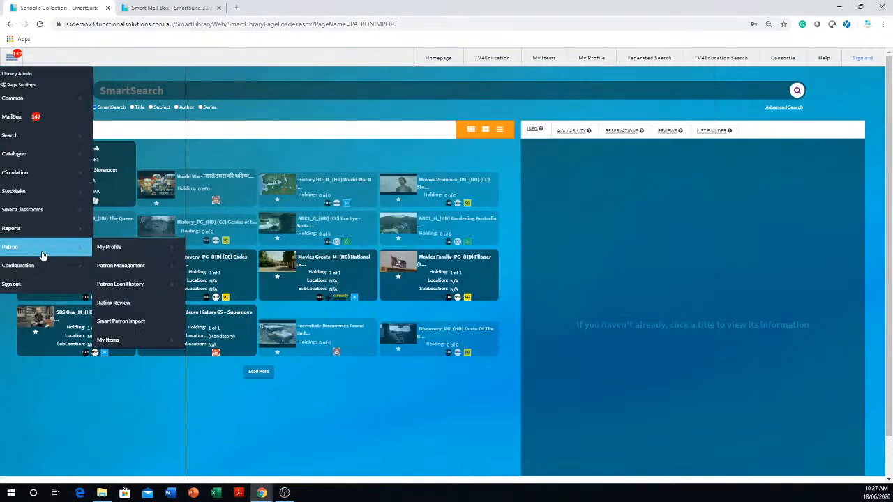
pyautogui.click(136, 326)
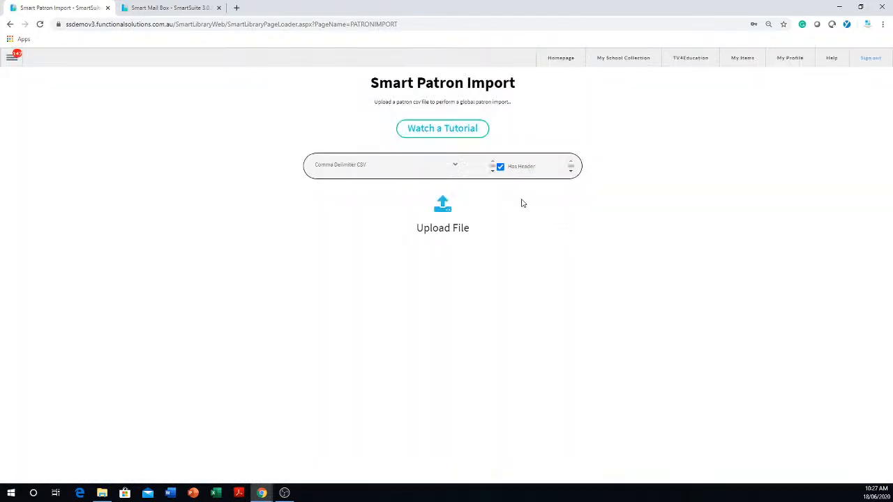
pyautogui.click(504, 170)
pyautogui.click(502, 169)
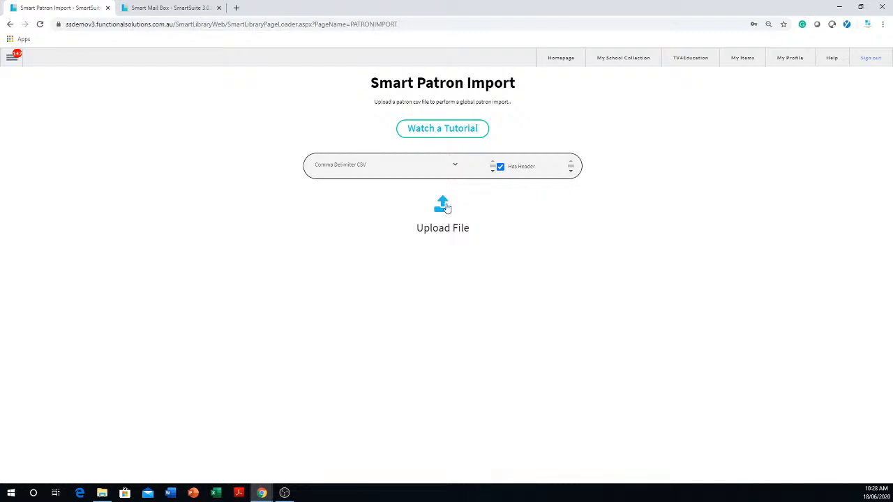